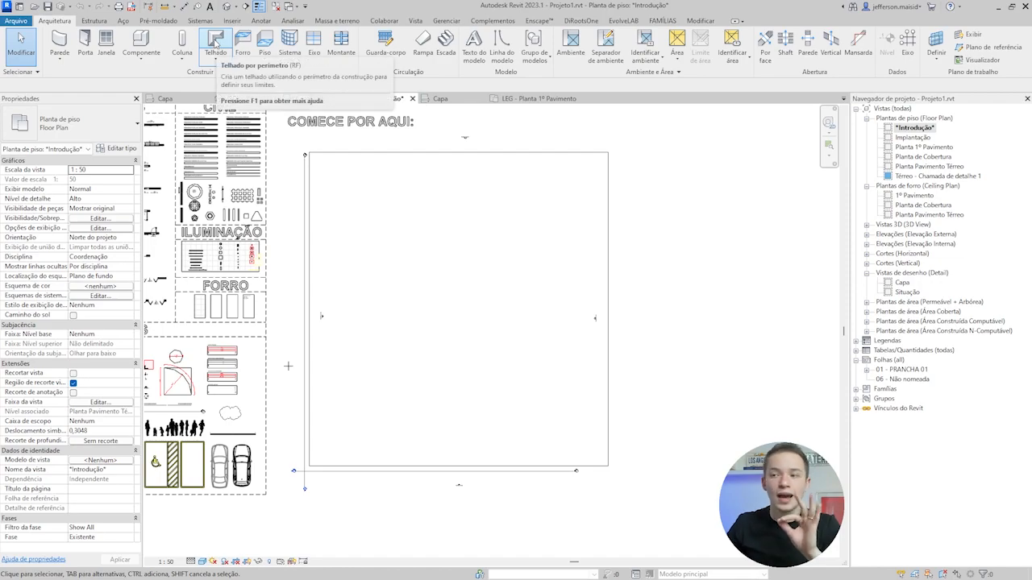
Step: Start a roof by footprint and sketch a rectangular boundary about 10.87 m by 13.22 m inside the empty framed area
click(215, 41)
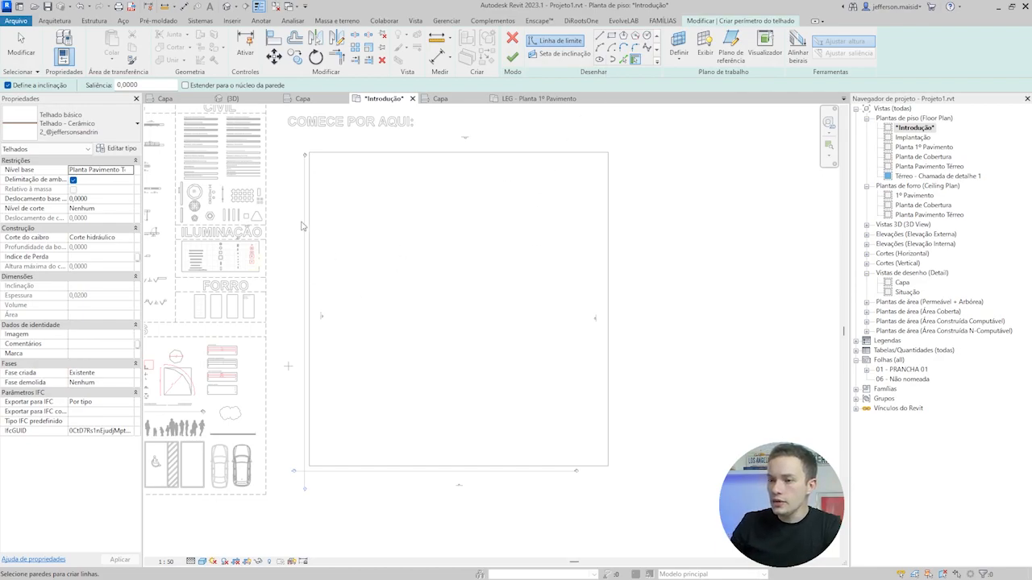
click(611, 35)
click(384, 230)
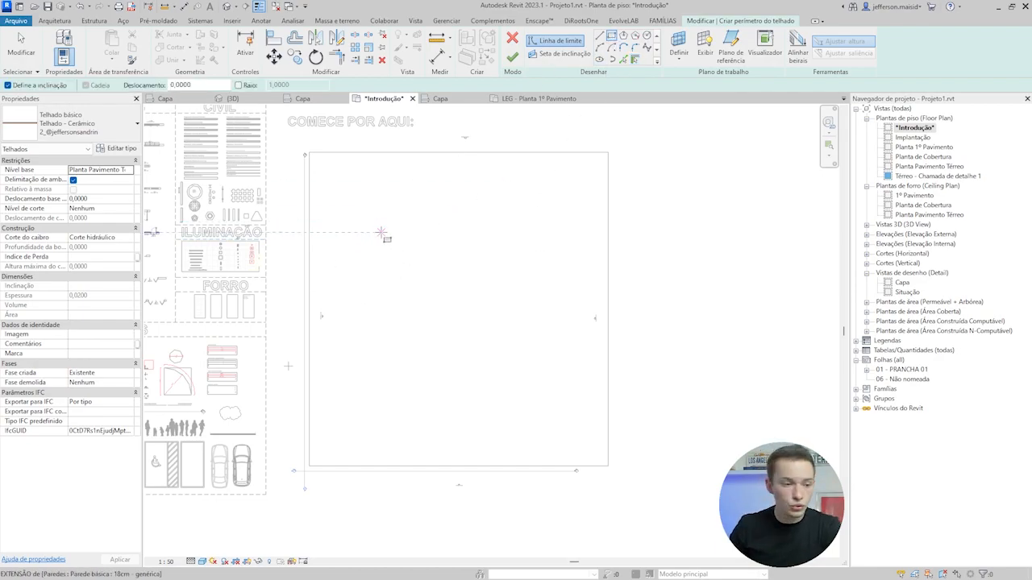
click(476, 346)
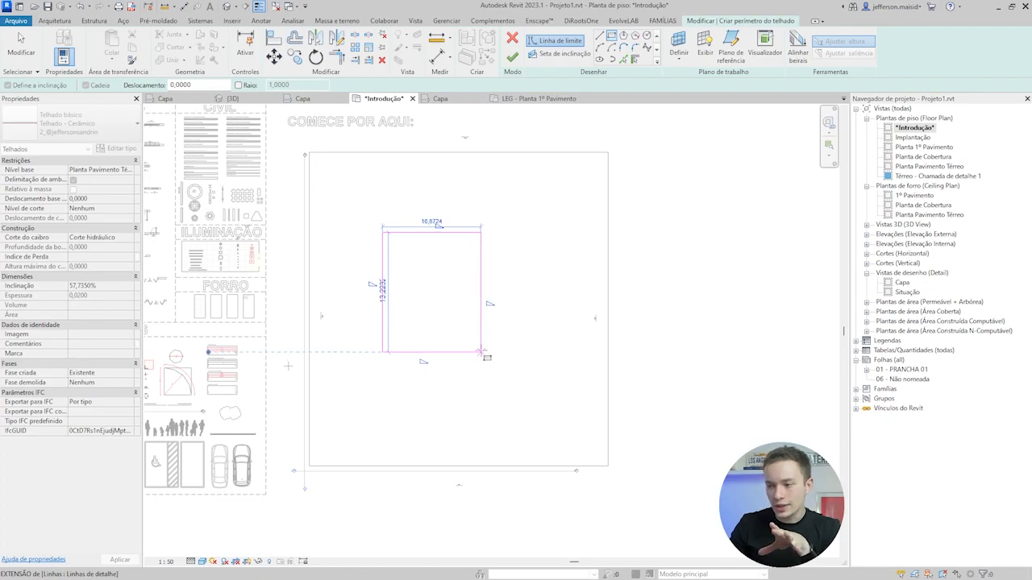
click(481, 351)
key(Escape)
key(Escape)
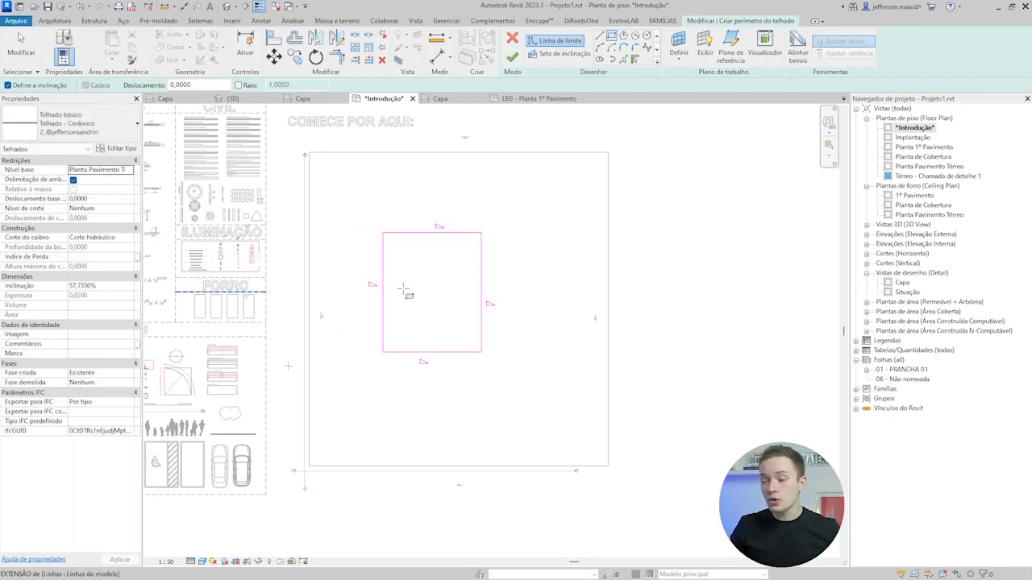
Step: Set the slope of the footprint's right-hand long edge to 35%
scroll(435, 270, up, 2)
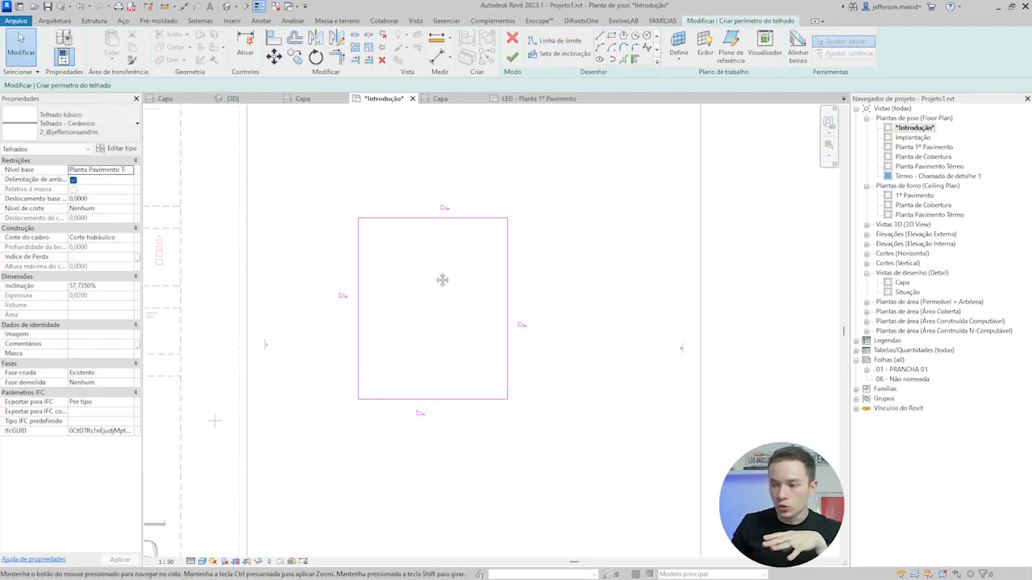
mouse_move(527, 188)
mouse_down()
mouse_move(310, 476)
mouse_move(460, 211)
mouse_move(259, 465)
mouse_move(467, 330)
mouse_up()
click(610, 262)
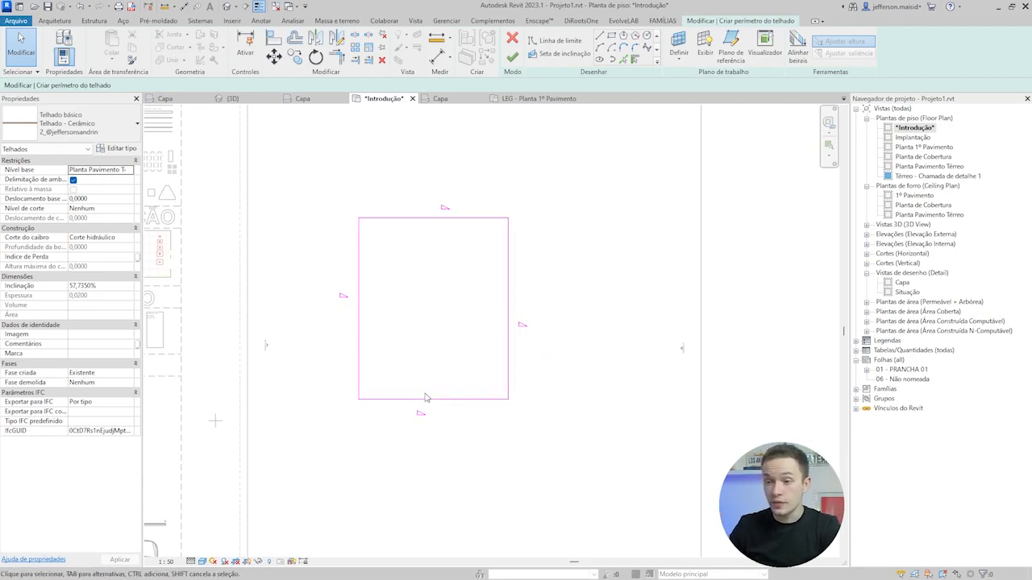
click(507, 270)
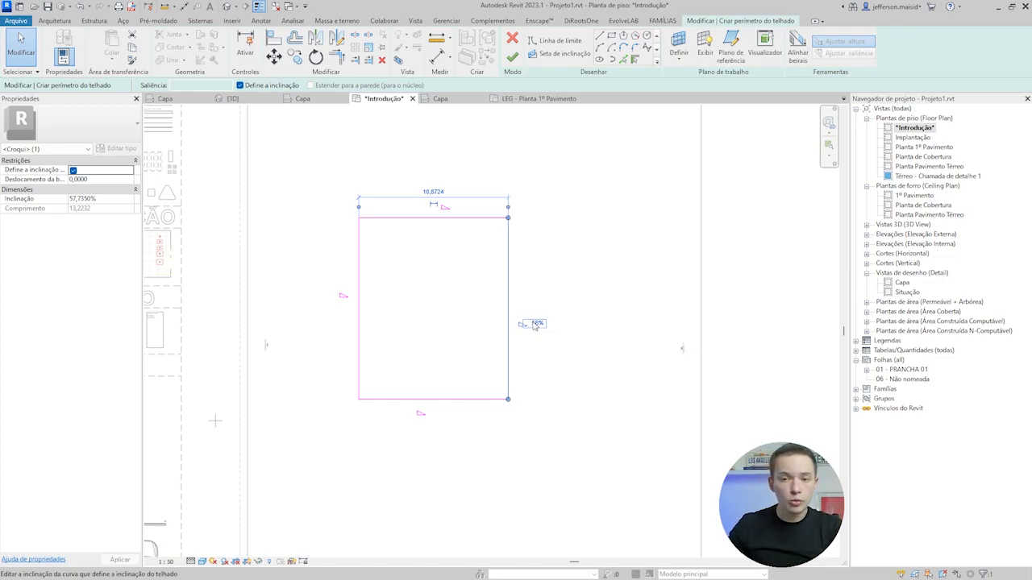
click(534, 324)
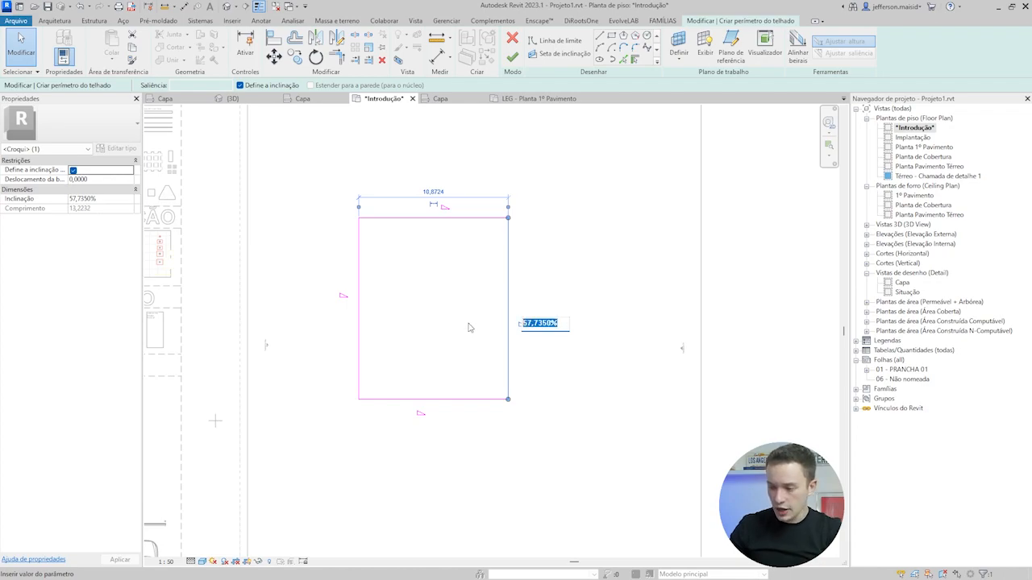
text(35)
key(Return)
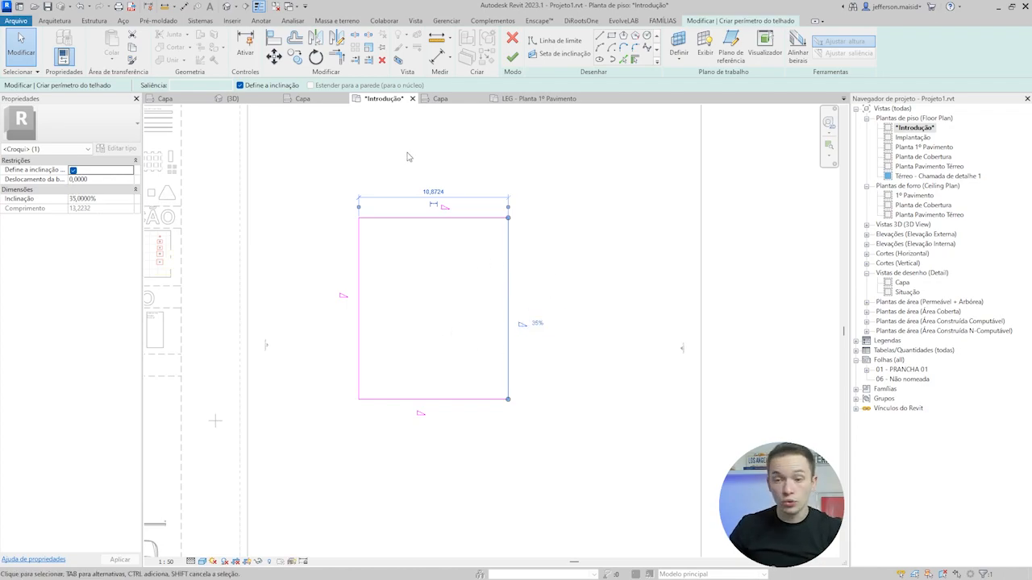
Step: Set the slope of the other three footprint edges to 35% all at once
click(433, 219)
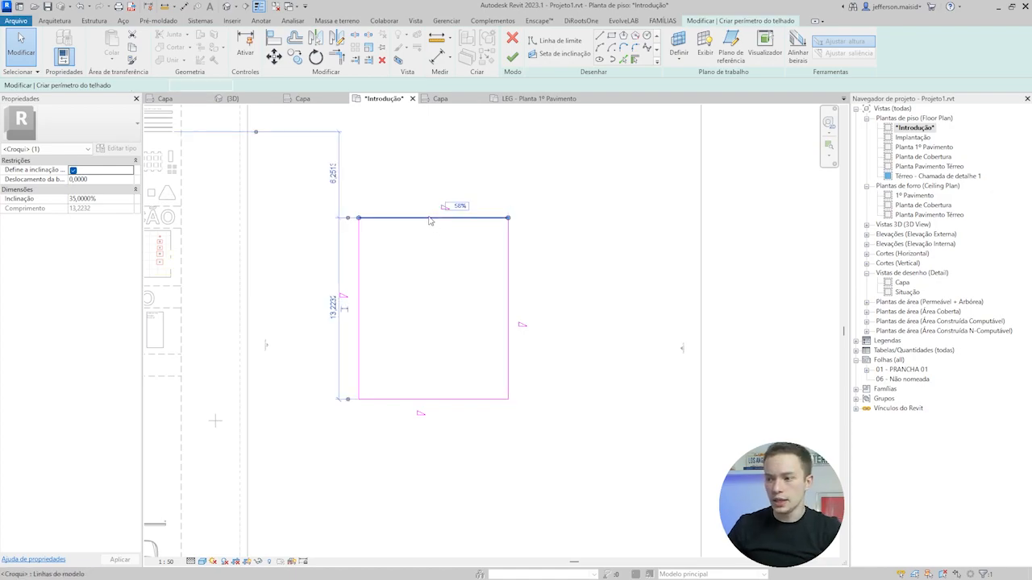
click(359, 268)
click(458, 398)
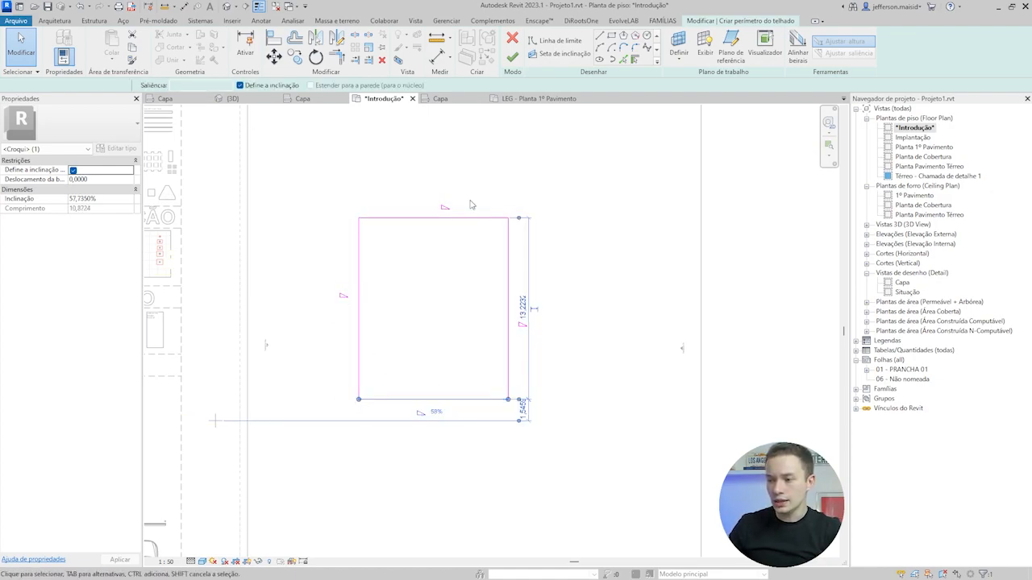
drag(477, 170, 323, 452)
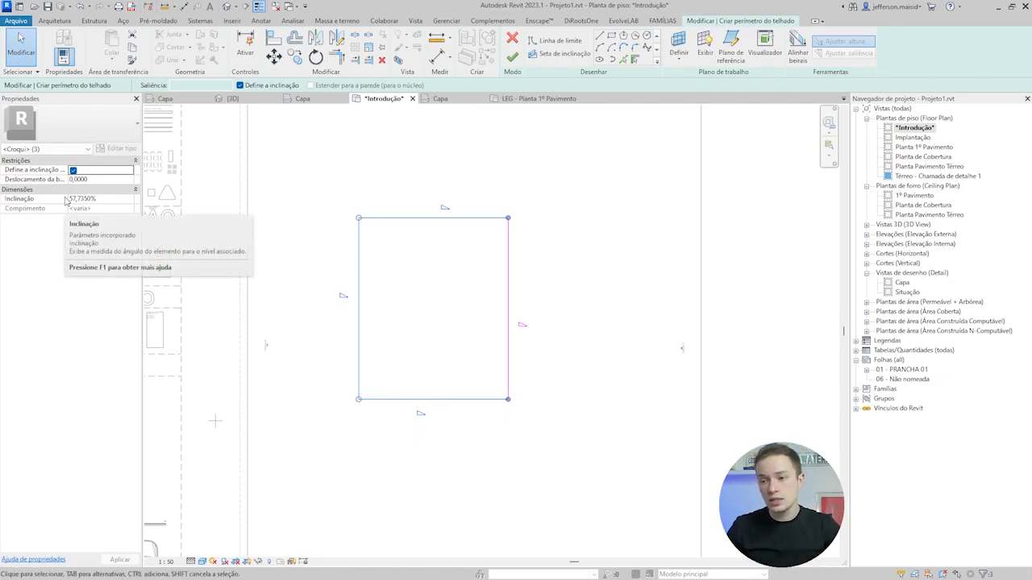
click(107, 198)
text(35)
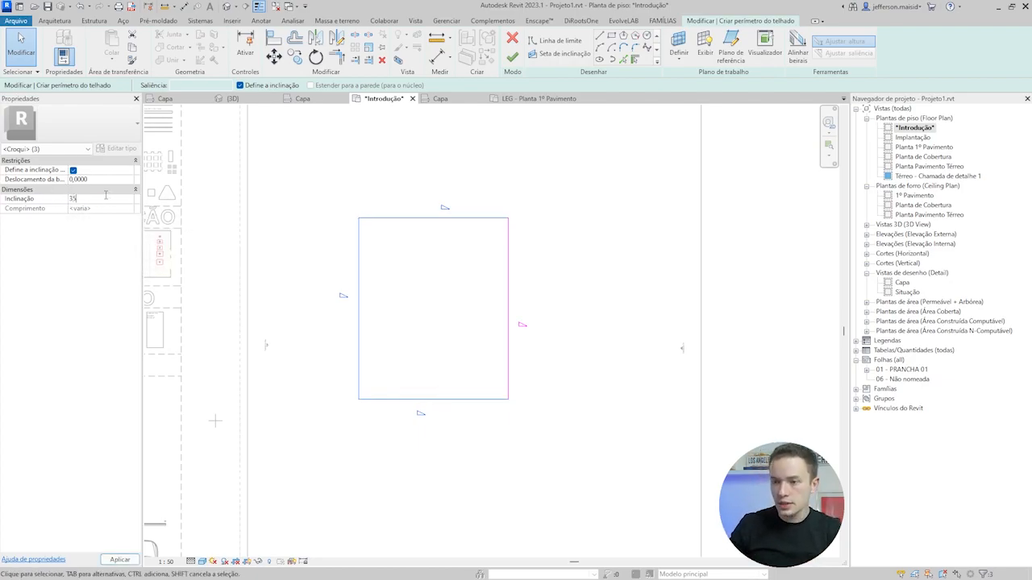
key(Return)
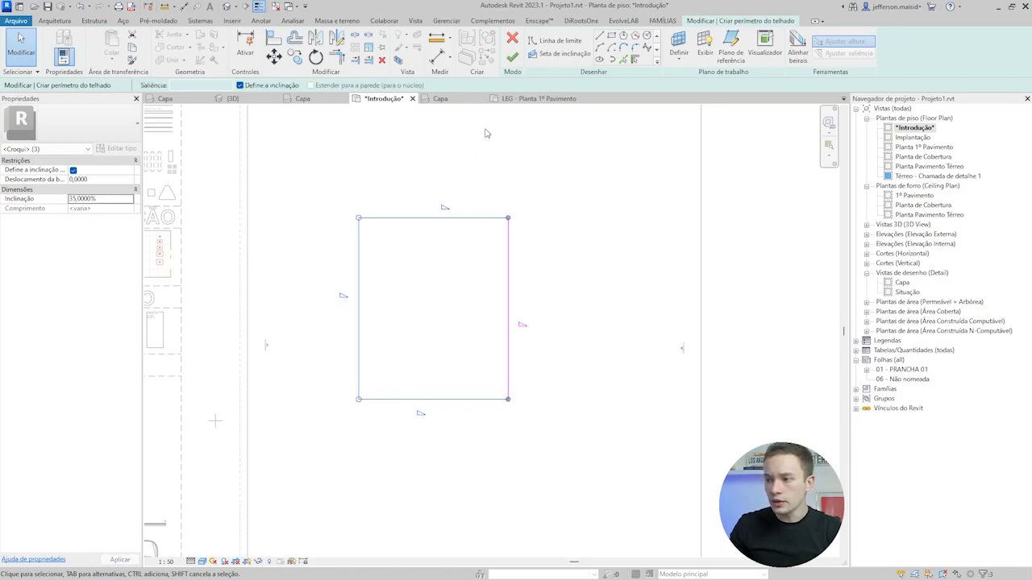
click(494, 141)
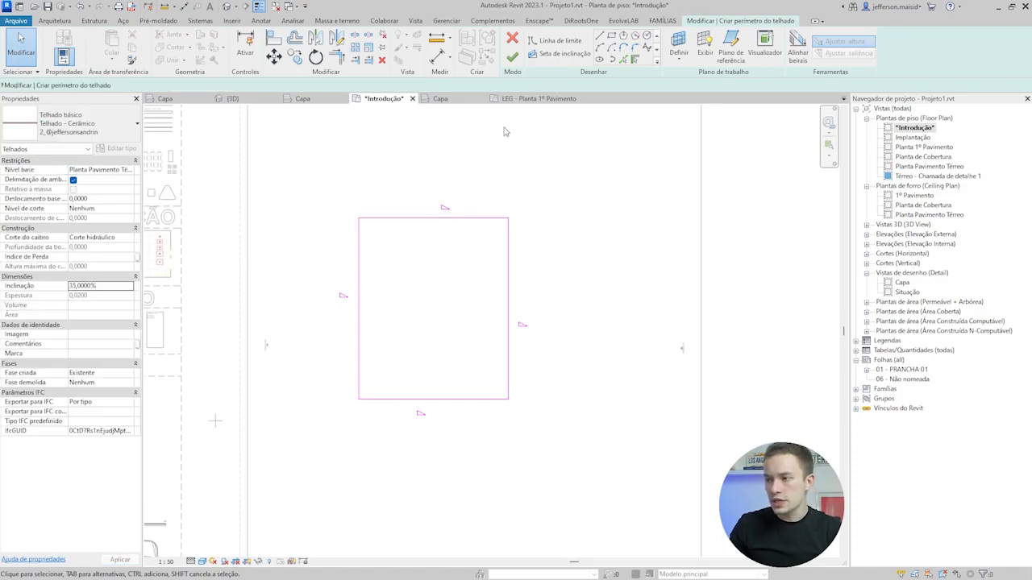
Step: Finish the roof sketch and show the roof in a 3D view cropped around it
click(510, 59)
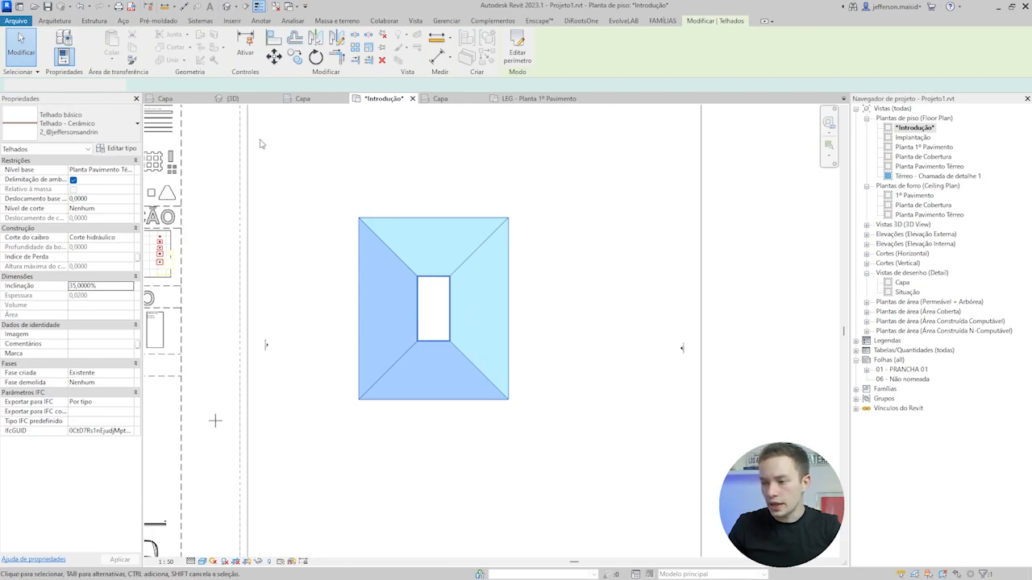
click(345, 212)
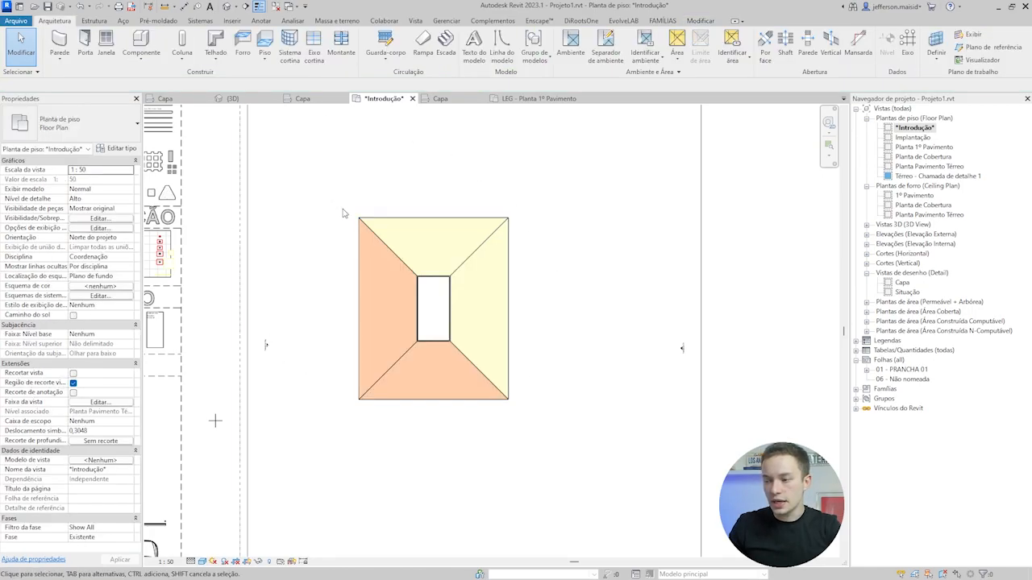
click(428, 275)
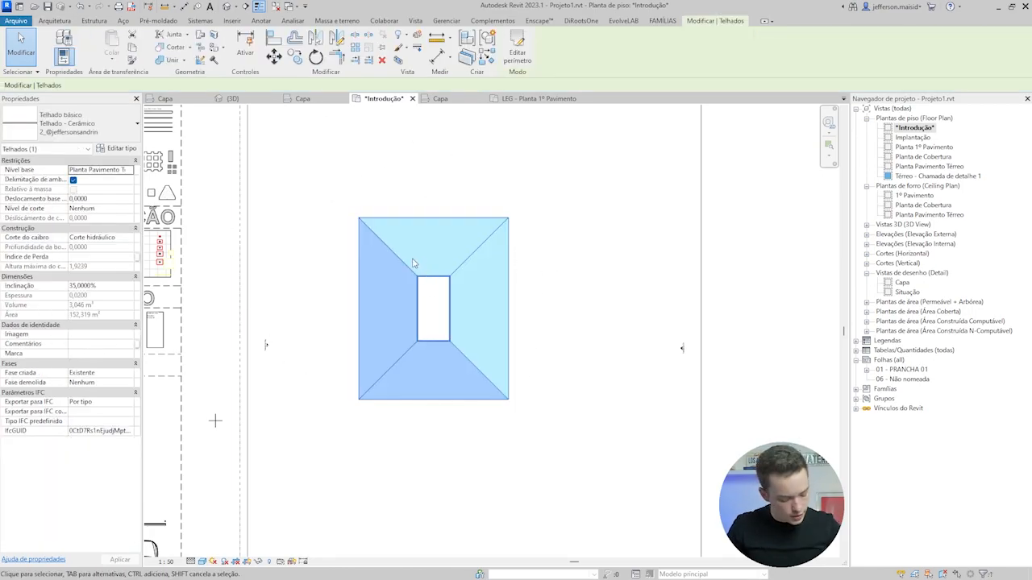
key(3)
key(d)
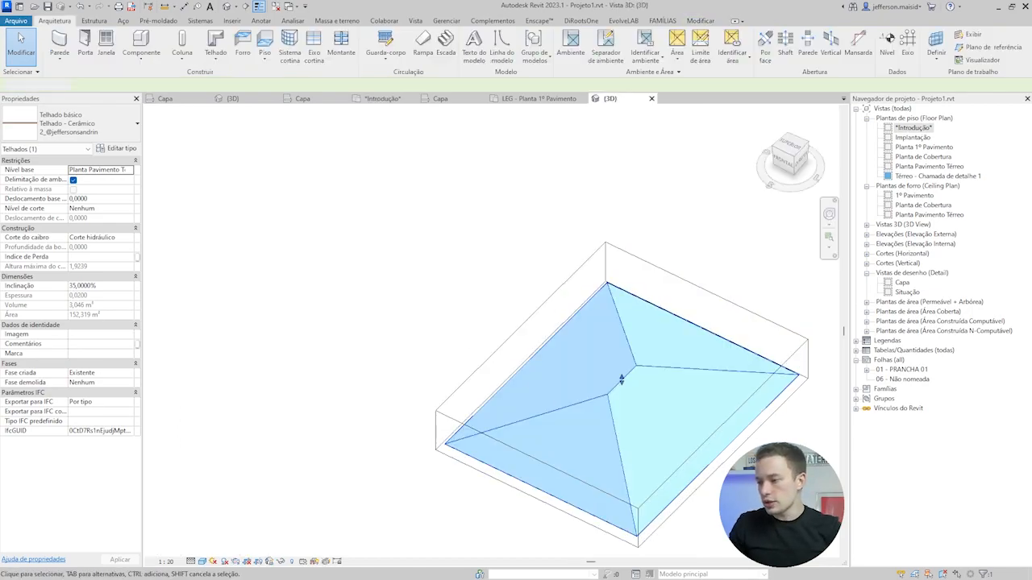
key(Escape)
shift+middle_drag(532, 455, 560, 461)
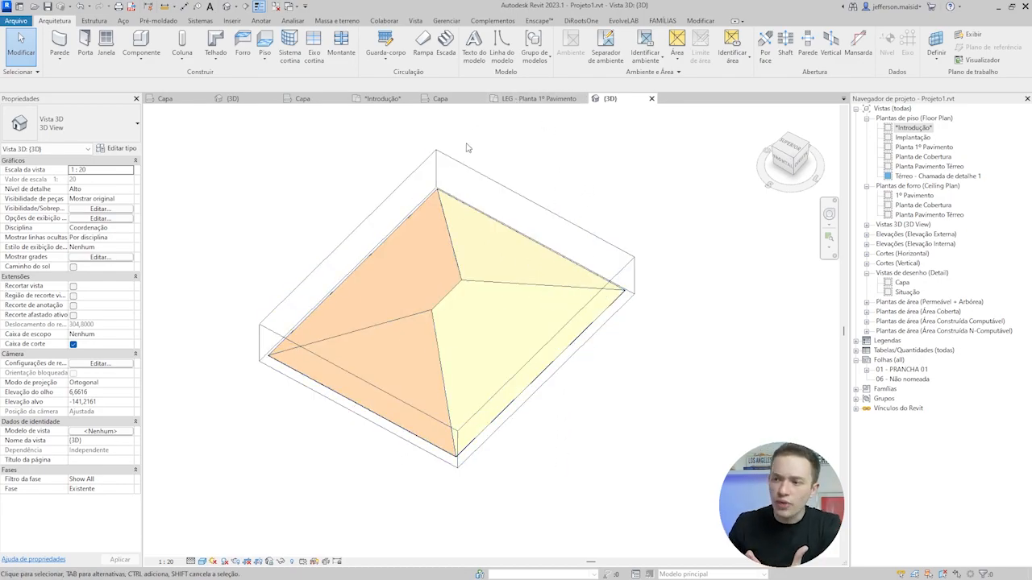
Step: Arrange the 3D view side by side with the *Introdução* floor plan, with the roof framed in both
click(383, 98)
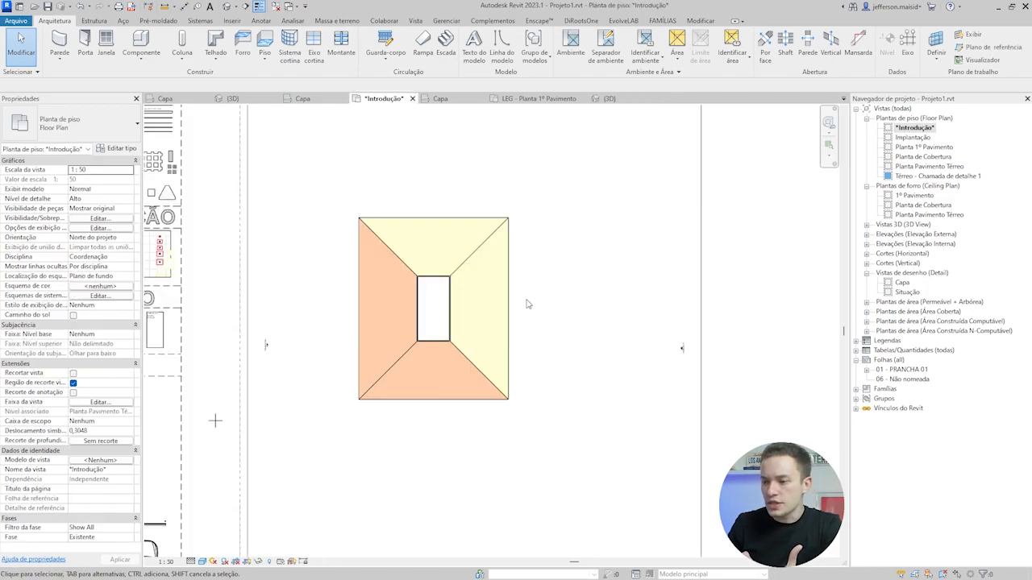
click(611, 98)
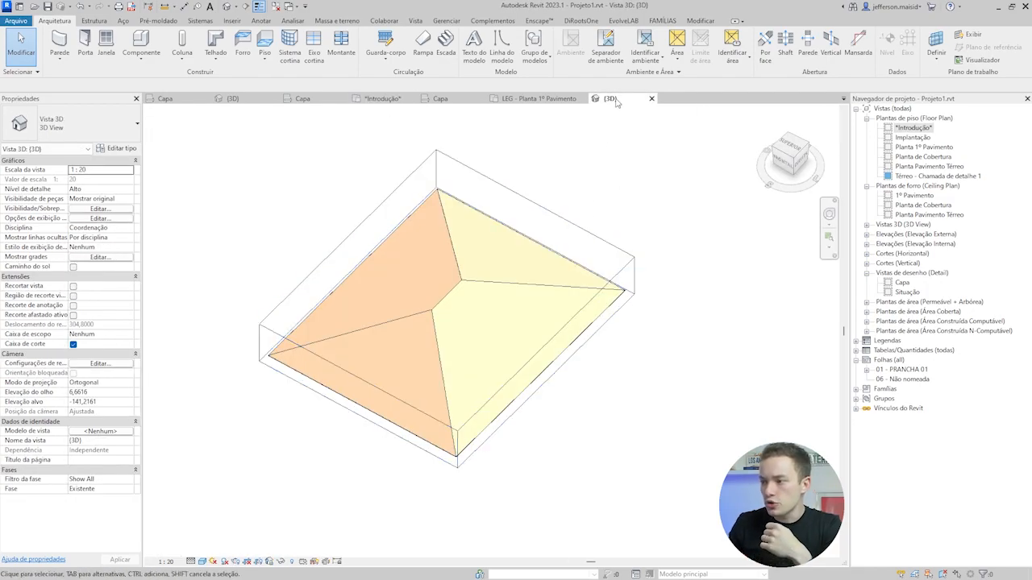
drag(617, 100, 721, 228)
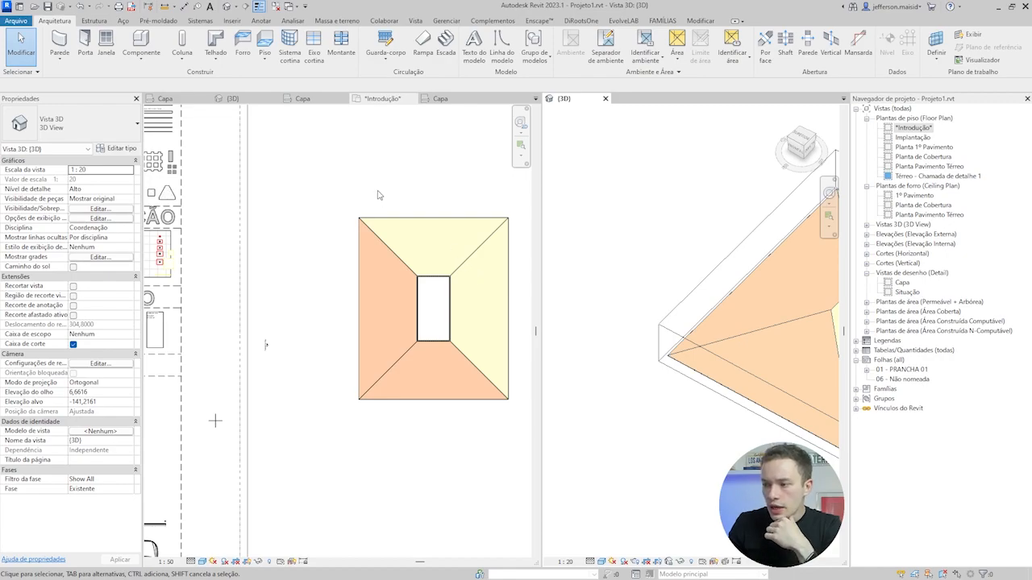
middle_drag(407, 217, 283, 192)
scroll(642, 242, down, 2)
middle_drag(730, 340, 490, 444)
scroll(452, 366, up, 3)
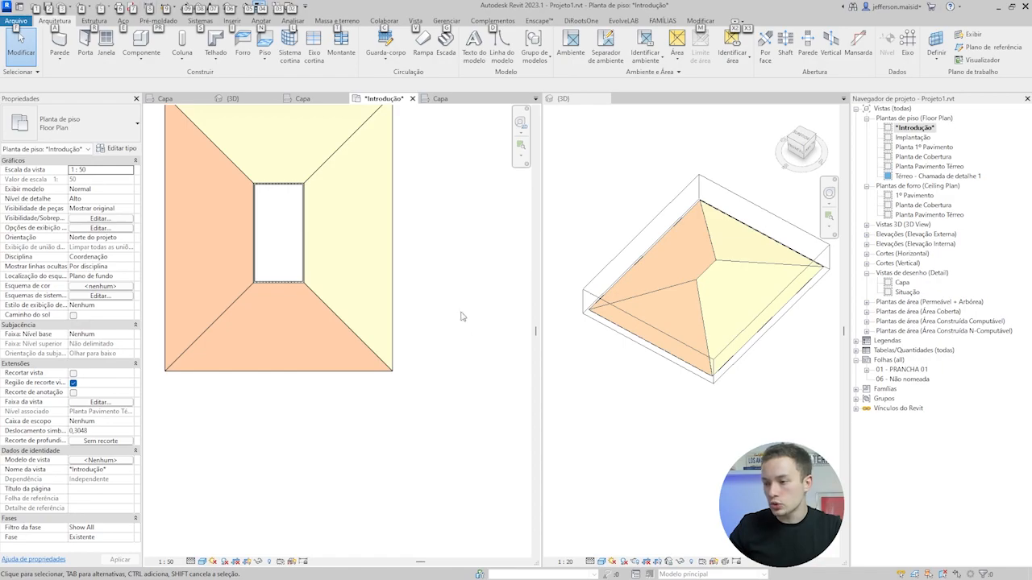
middle_drag(395, 279, 427, 360)
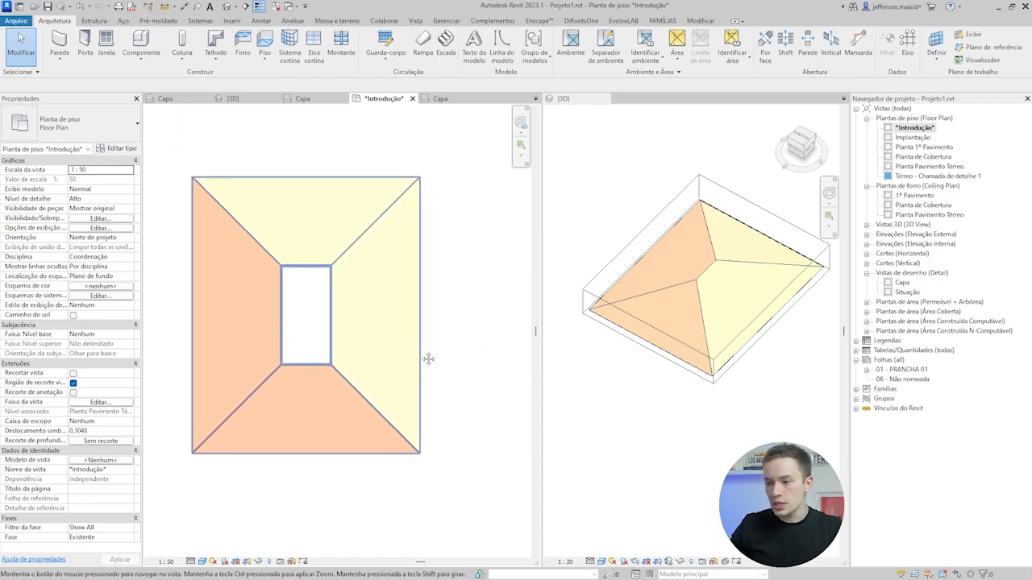
Step: Delete the four-slope roof and sketch a new rectangular roof footprint about 6.80 m by 10.30 m
click(426, 208)
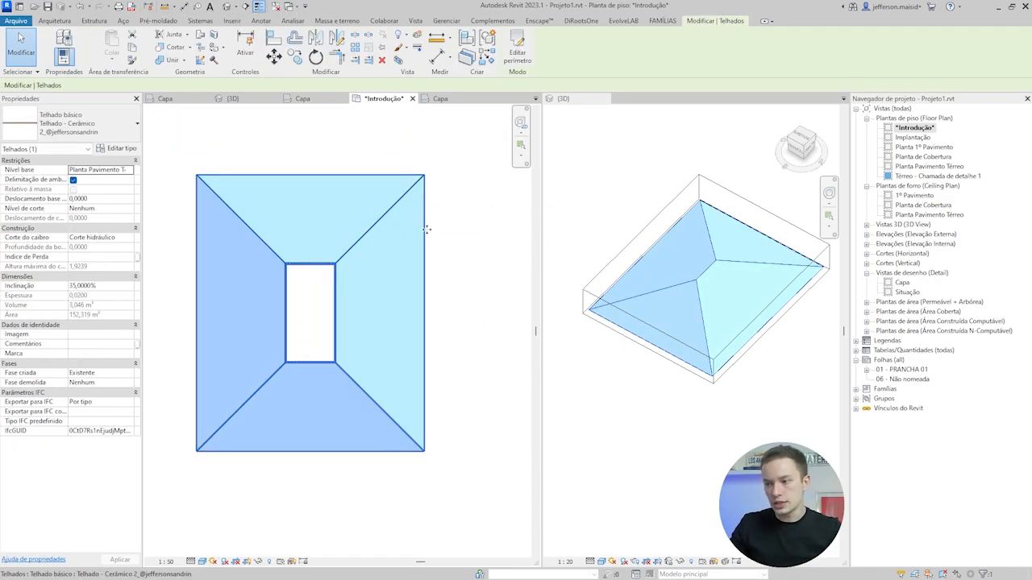
key(Delete)
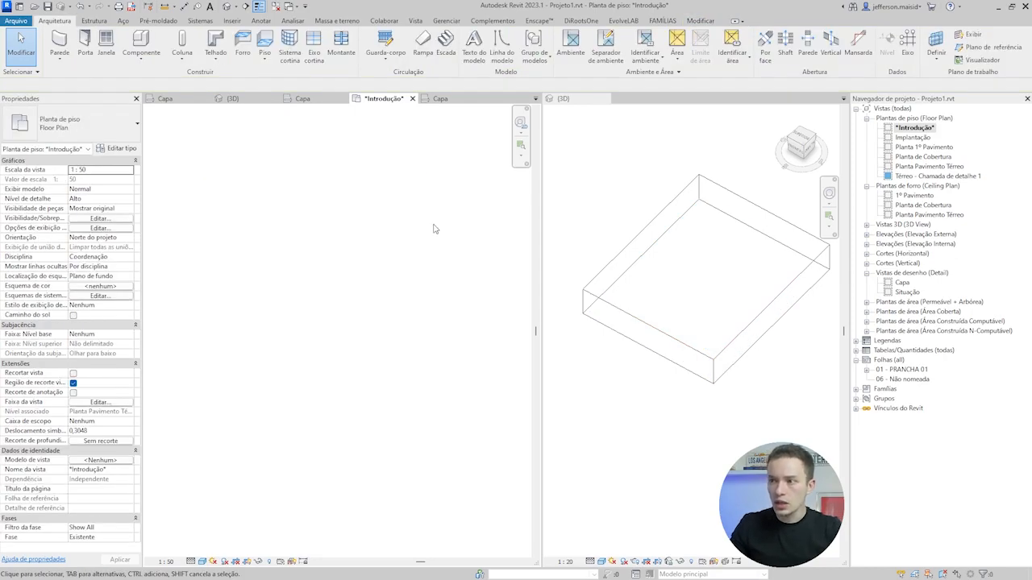
click(215, 49)
click(295, 96)
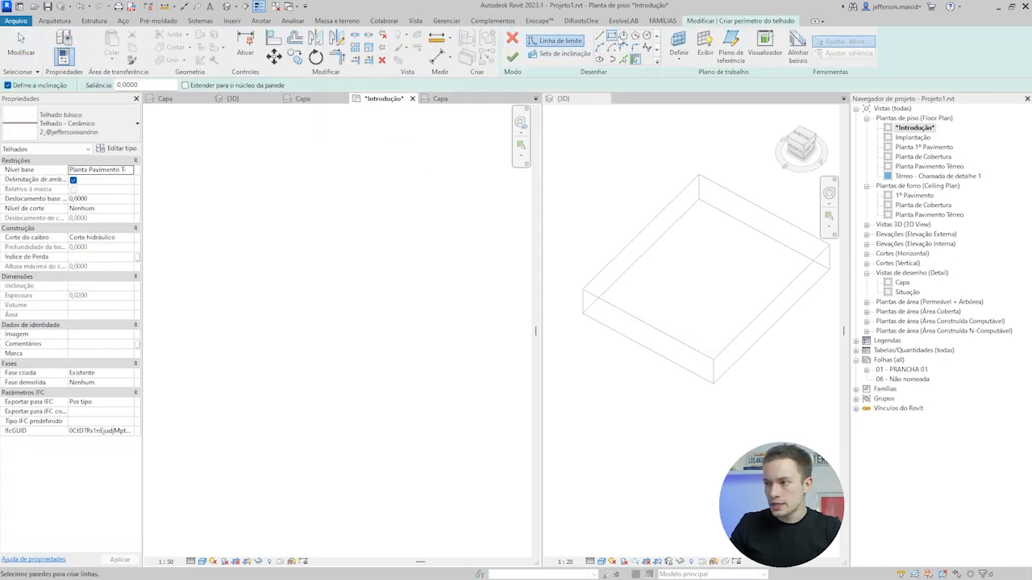
click(612, 36)
click(267, 206)
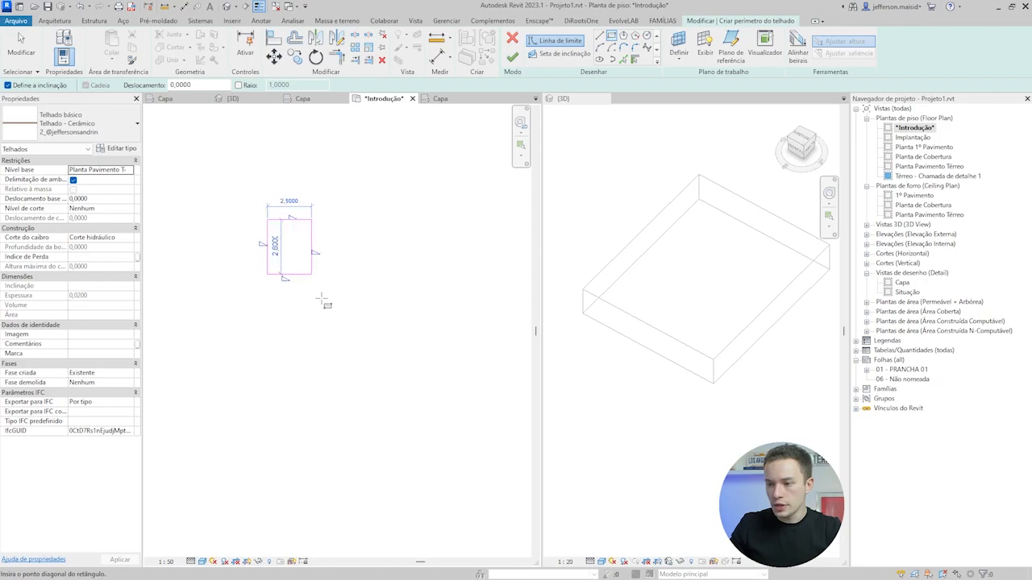
click(410, 436)
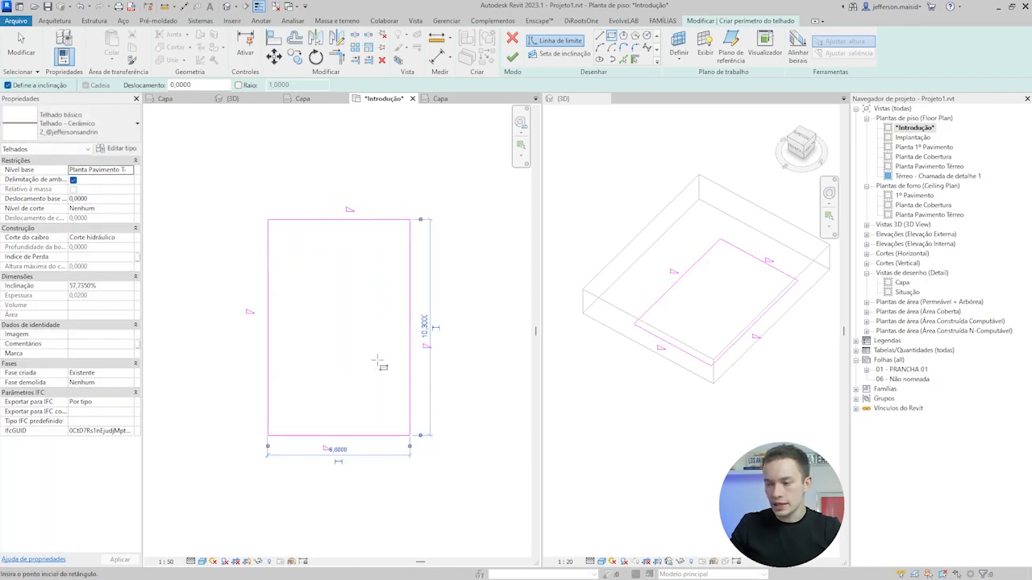
key(Escape)
key(Escape)
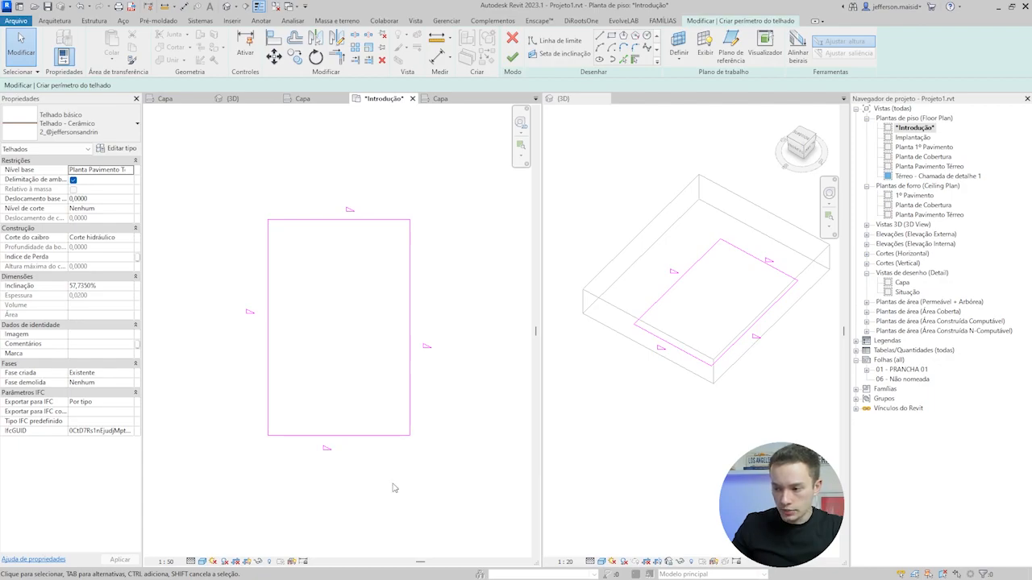
Step: Turn off the slope definition for every footprint edge except the right-hand long edge
drag(391, 486, 245, 210)
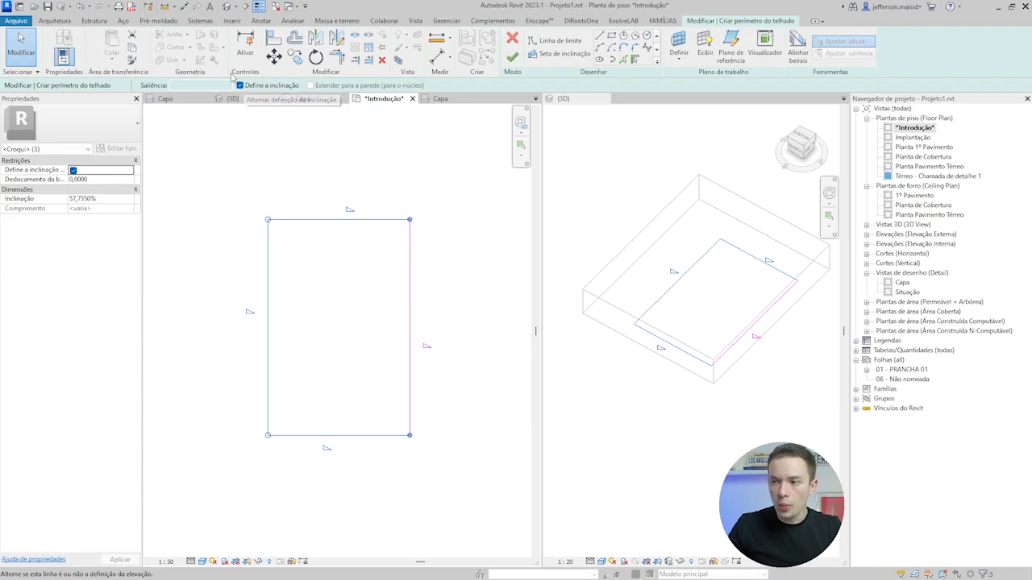
click(74, 171)
Step: Set the slope of the right-hand long edge to 35% and finish the single-slope roof
drag(473, 268, 356, 361)
click(441, 345)
text(35)
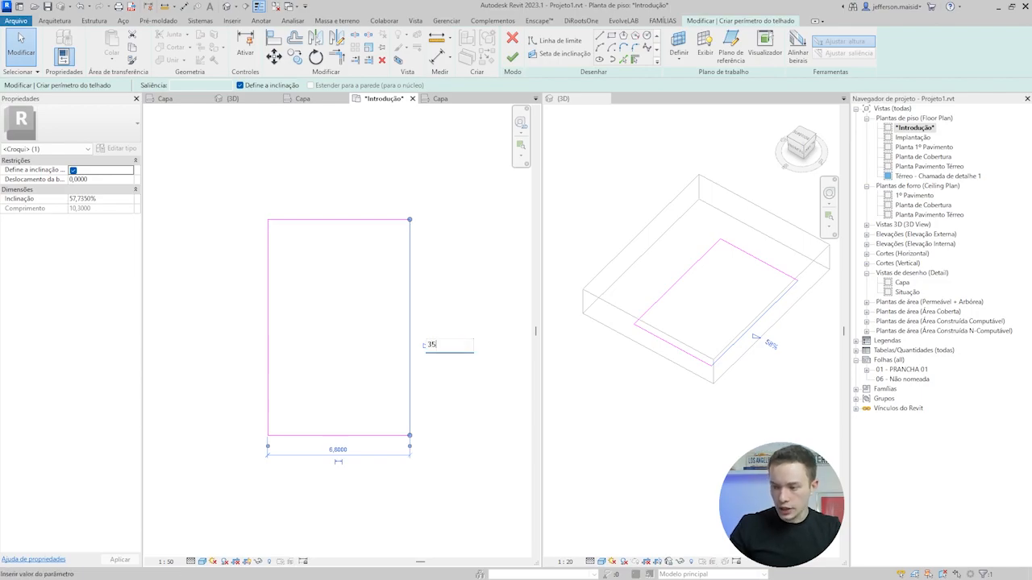
key(Return)
click(443, 272)
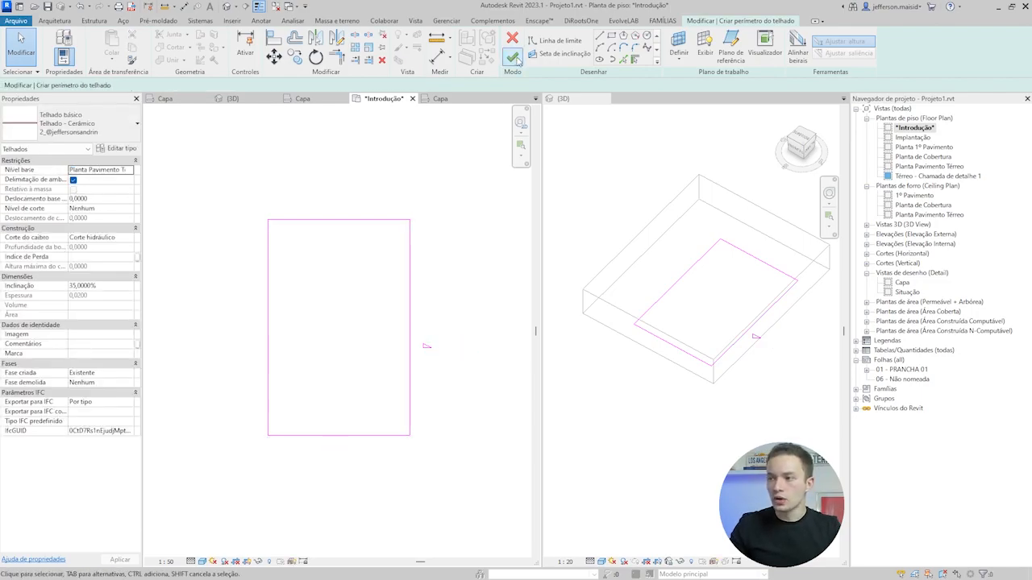
click(514, 58)
click(440, 262)
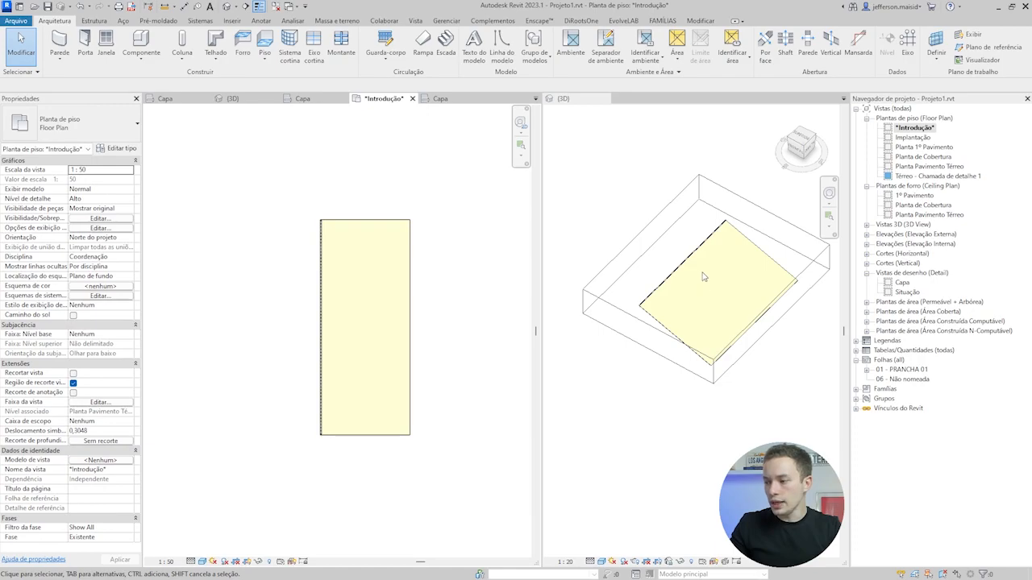
click(704, 277)
click(685, 266)
click(452, 234)
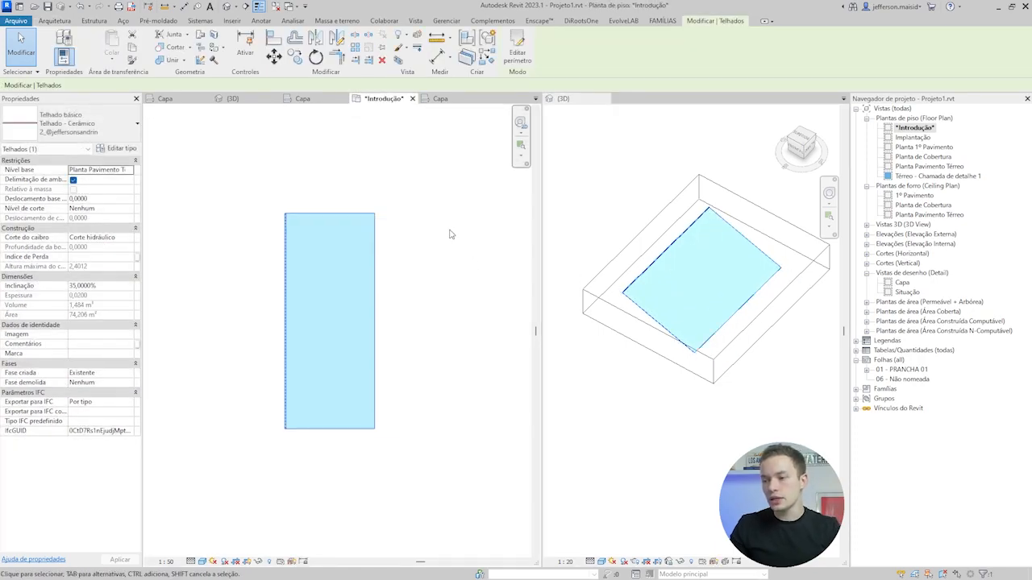
click(394, 269)
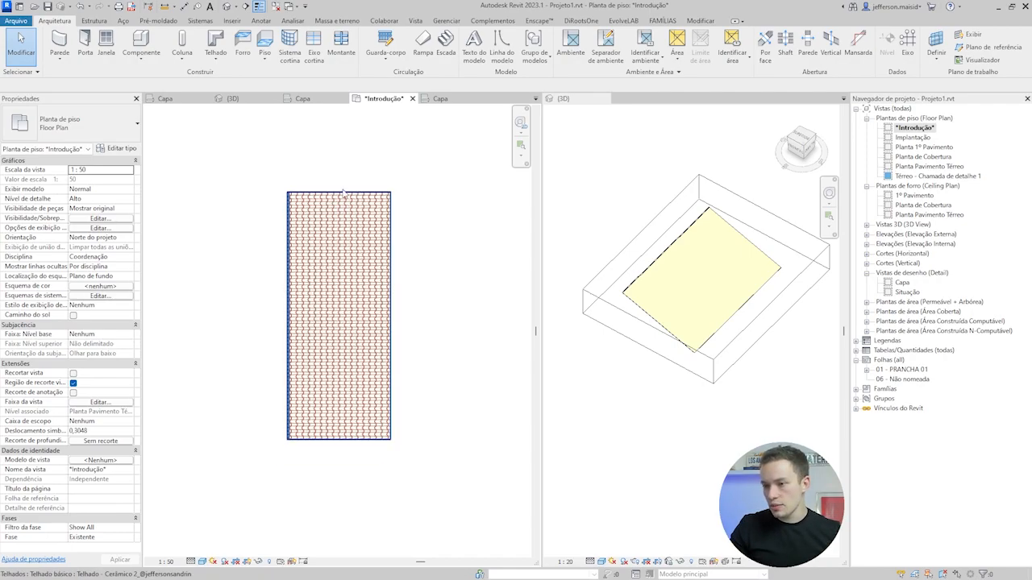
Step: Edit the single-slope roof's footprint so the upper short edge also defines a 35% slope, and finish the two-slope roof
double_click(343, 214)
click(344, 192)
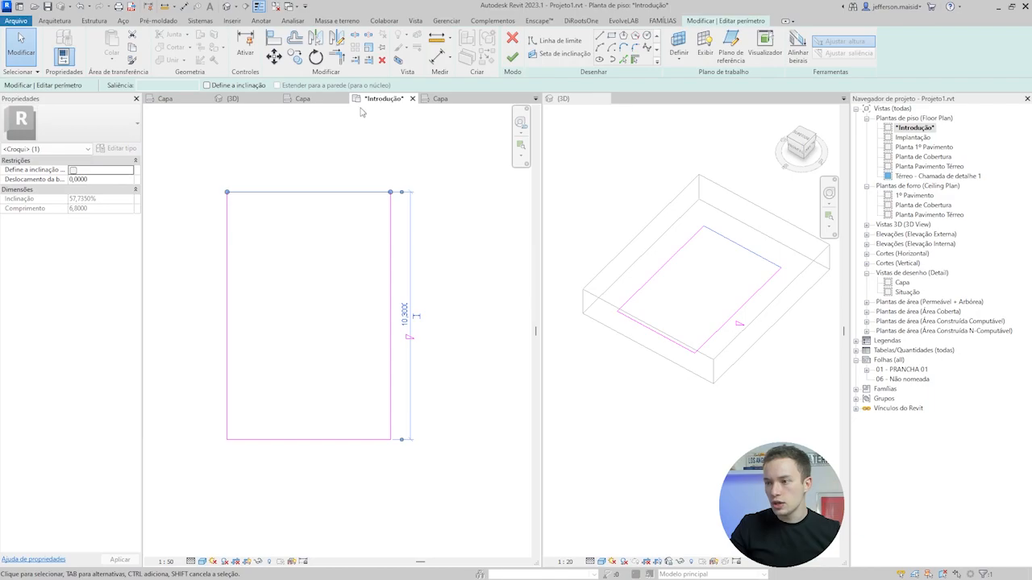
click(234, 86)
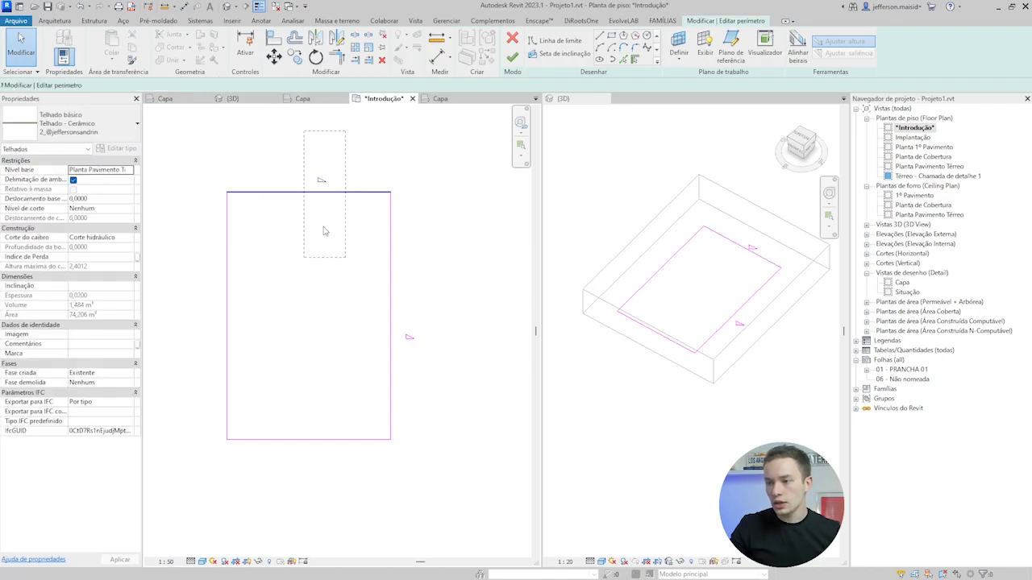
click(121, 197)
text(35)
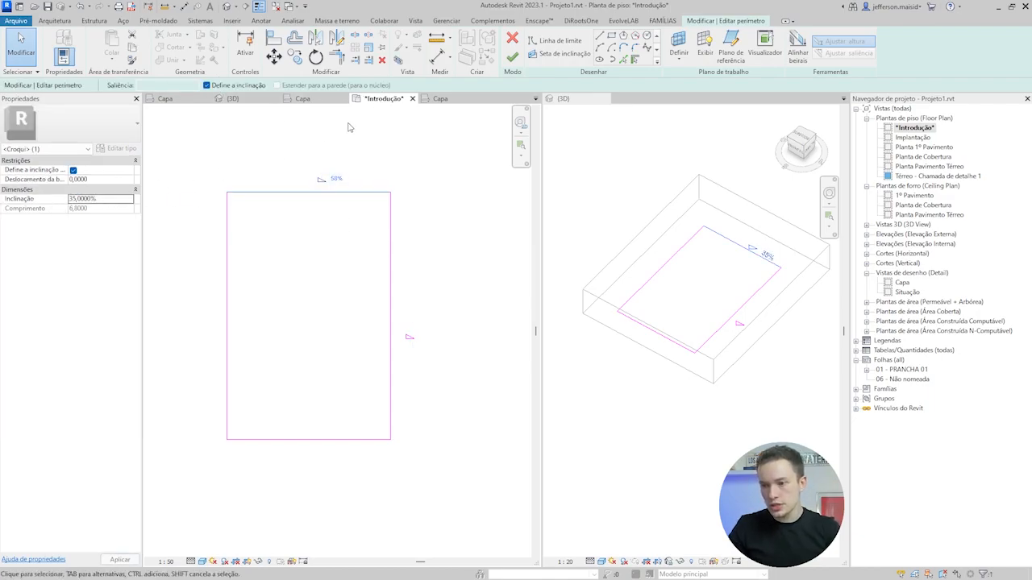
click(350, 127)
click(511, 56)
click(423, 261)
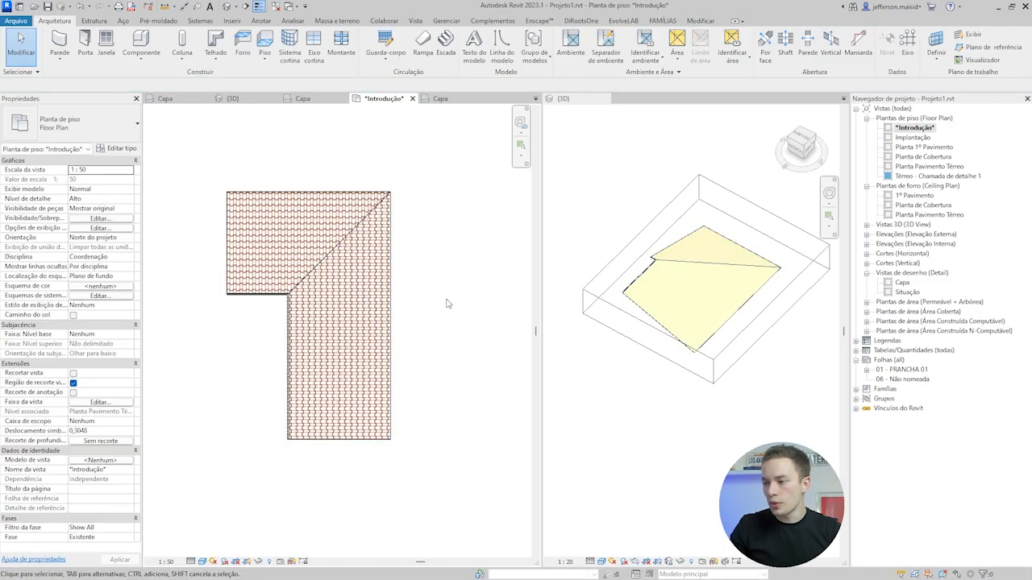
Step: Edit the two-slope roof's footprint so the lower short edge also defines a 35% slope, and finish the three-slope roof
mouse_move(448, 299)
middle_down()
mouse_move(461, 284)
mouse_move(462, 299)
mouse_move(463, 289)
middle_up()
scroll(462, 288, up, 1)
scroll(741, 292, up, 4)
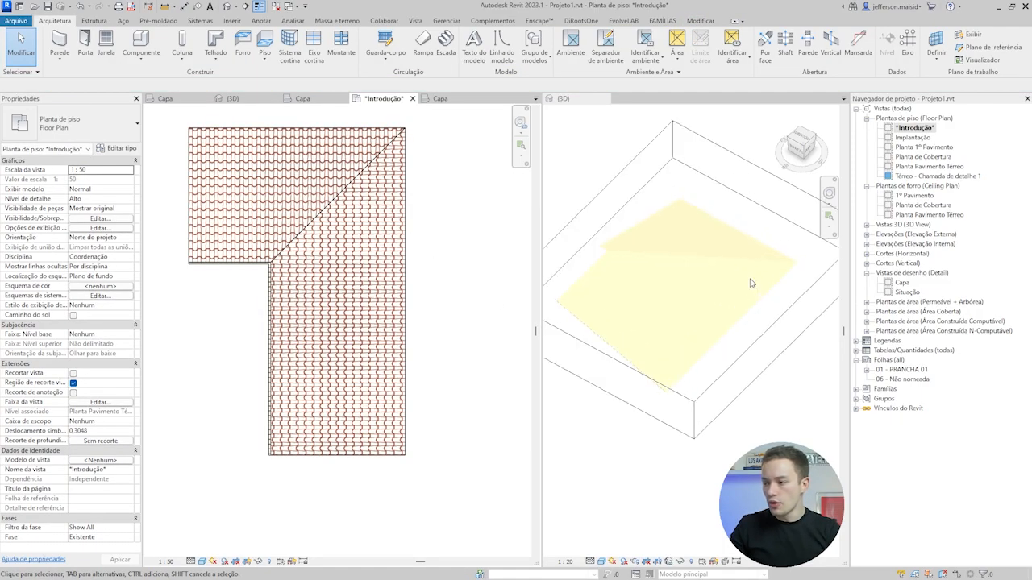
middle_drag(746, 370, 756, 369)
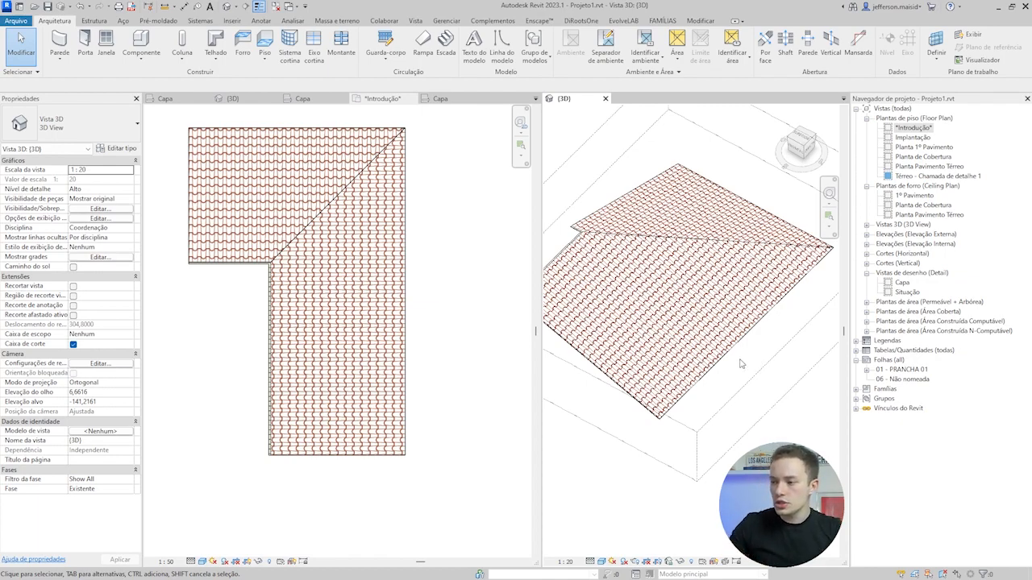
scroll(347, 330, down, 3)
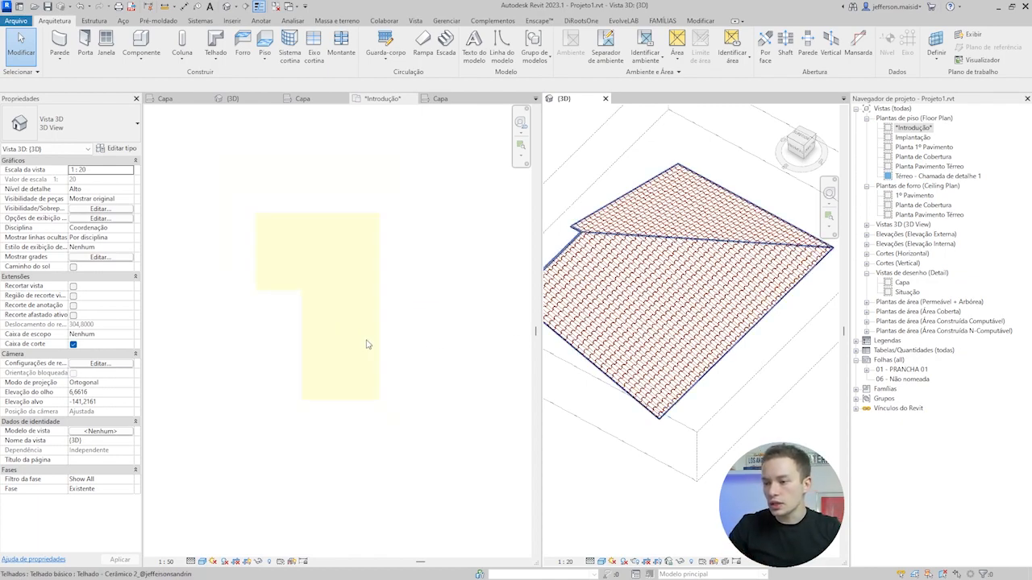
double_click(340, 401)
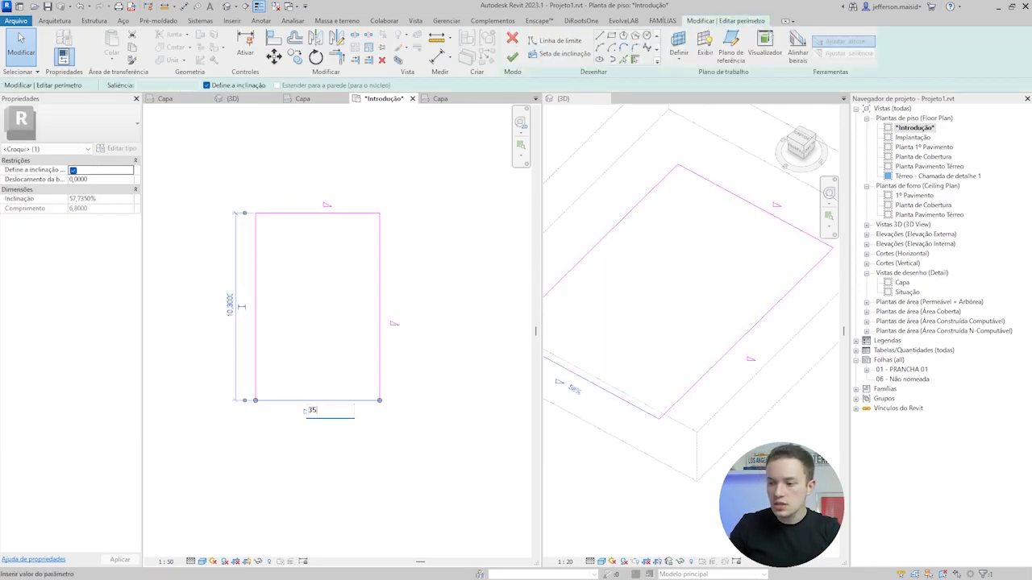
key(Return)
click(512, 56)
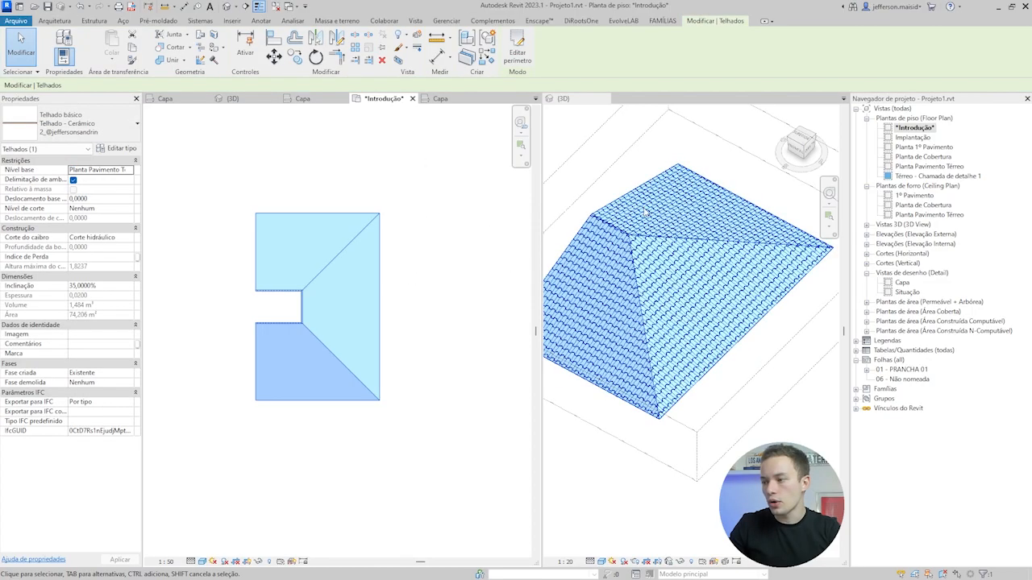
Step: Examine the three-slope roof's shape and ridges side by side in the 3D view and the floor plan
click(466, 334)
click(743, 371)
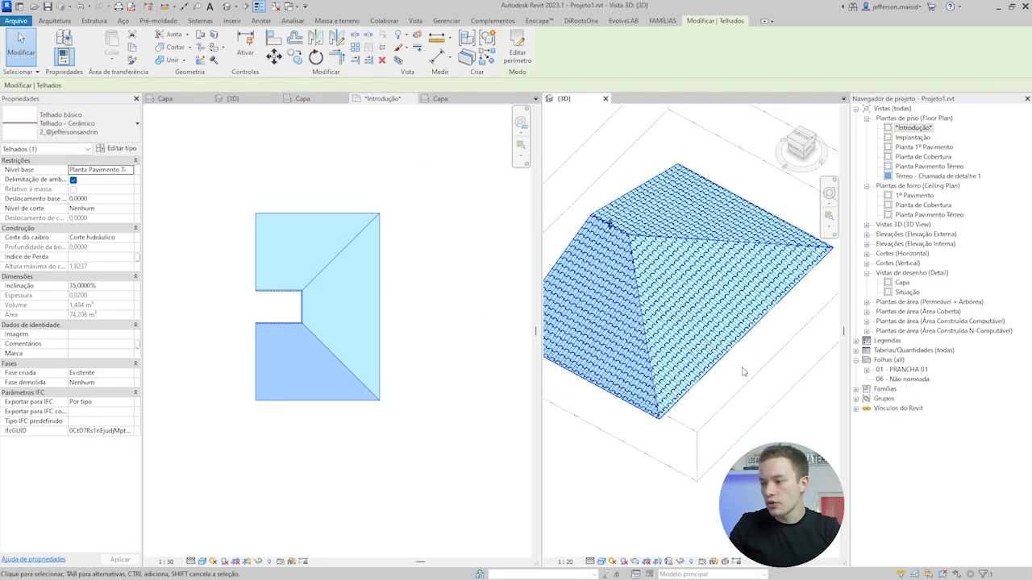
click(743, 372)
middle_drag(742, 373, 769, 359)
click(386, 279)
scroll(384, 280, up, 2)
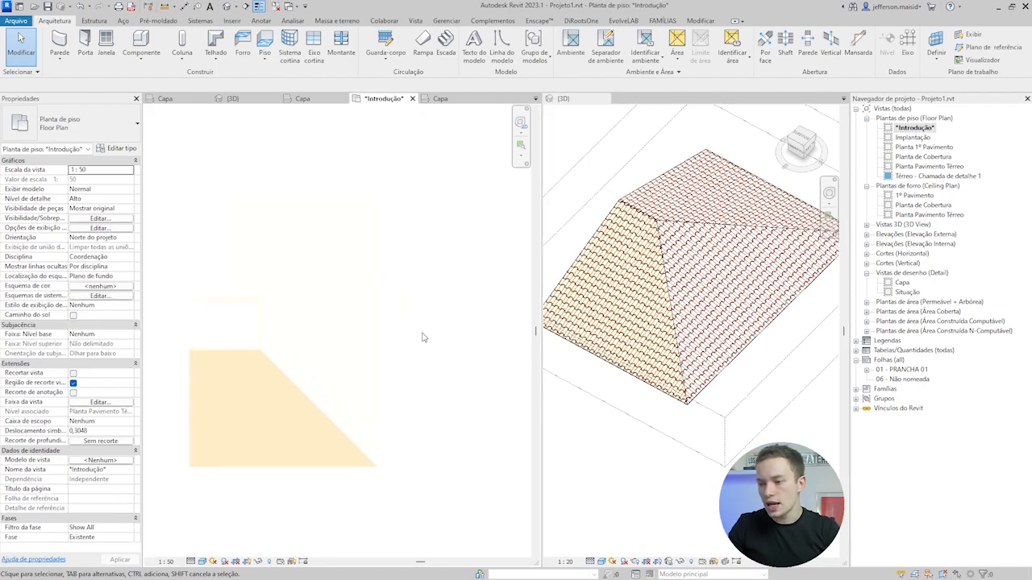
click(777, 339)
key(b)
key(x)
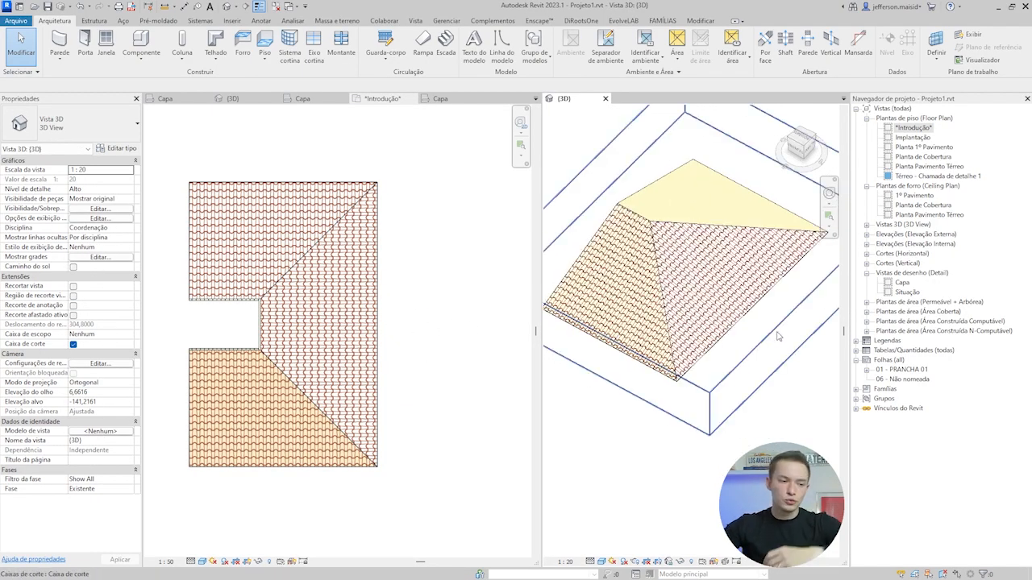
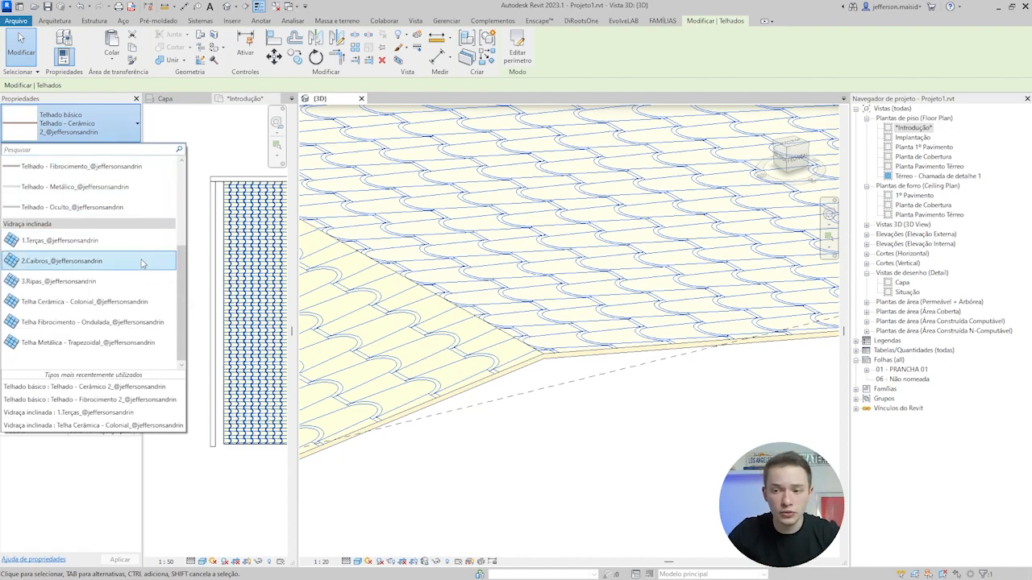
Step: Change the selected roof to the sloped glazing type 3.Ripas, and paste a copy in the same place as type 2.Caibros
click(95, 281)
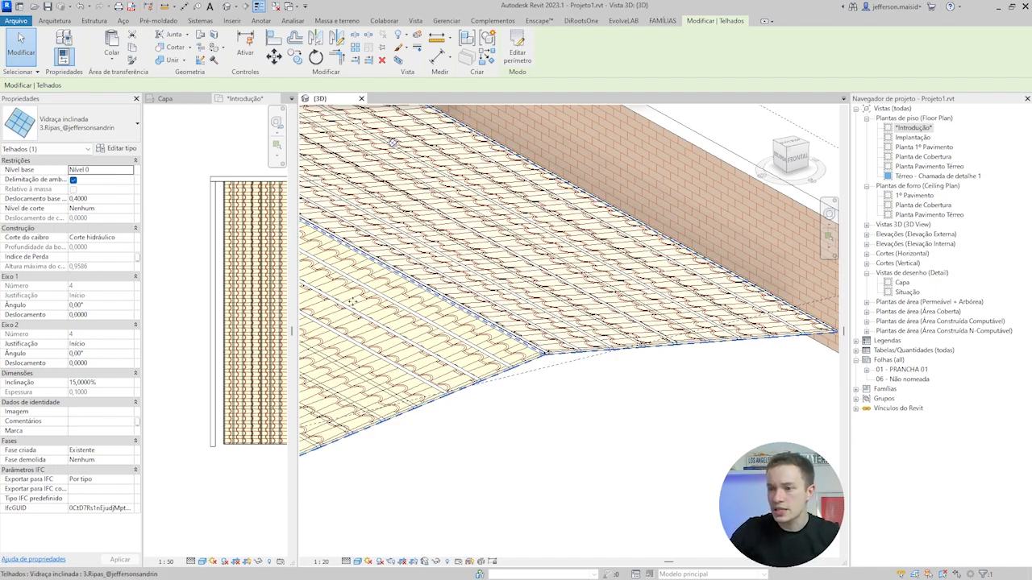
click(112, 54)
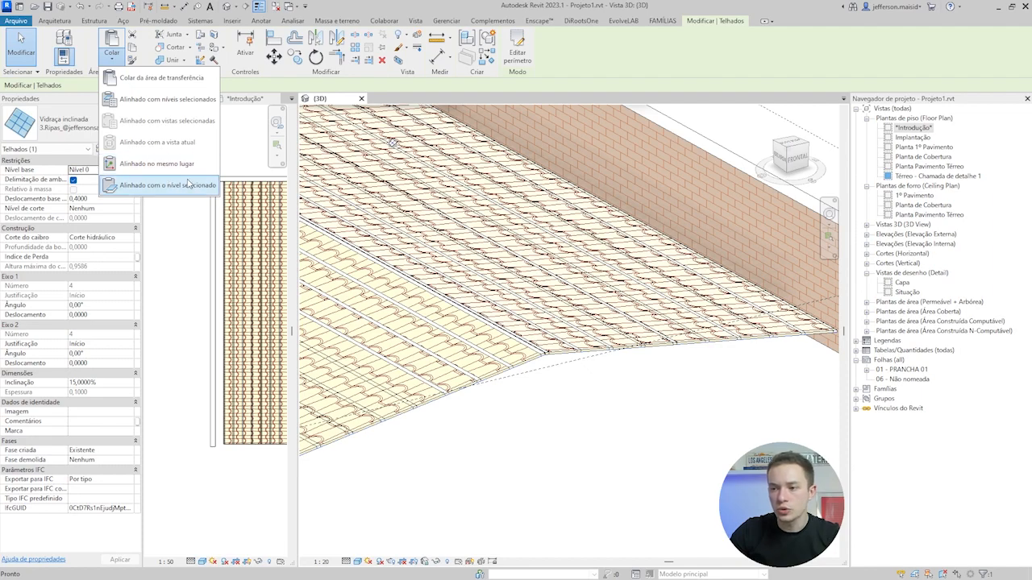
click(161, 166)
click(110, 128)
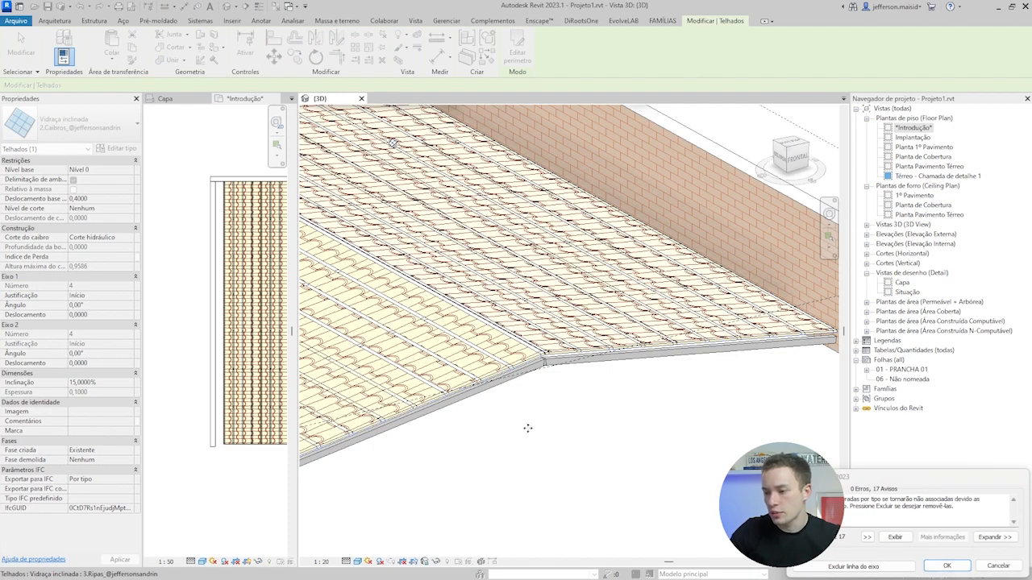
shift+middle_drag(554, 421, 454, 272)
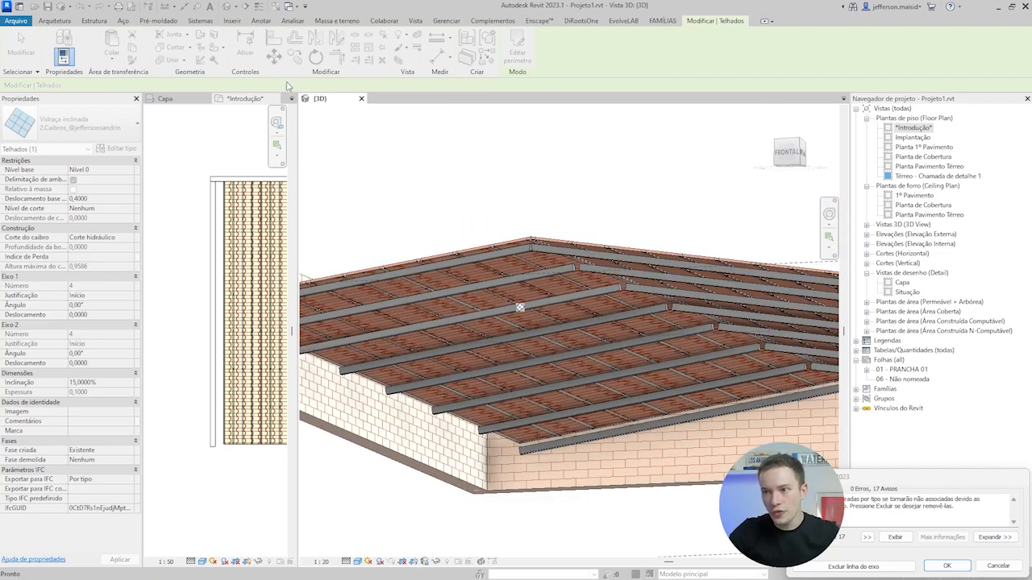
click(953, 566)
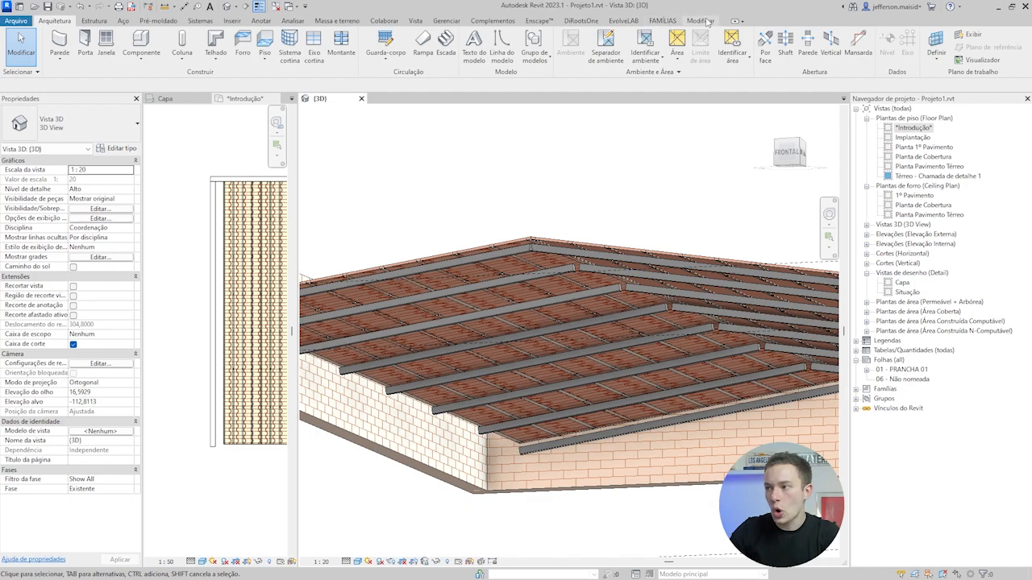
Step: Paste another copy of the roof in the same place and change it to the sloped glazing type 1.Terças
click(703, 21)
click(113, 53)
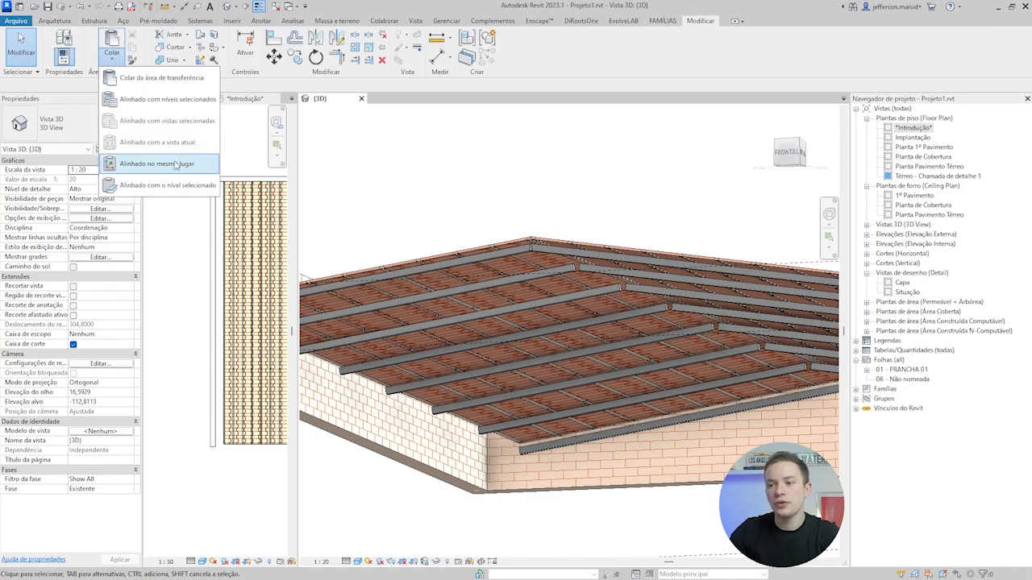
click(169, 185)
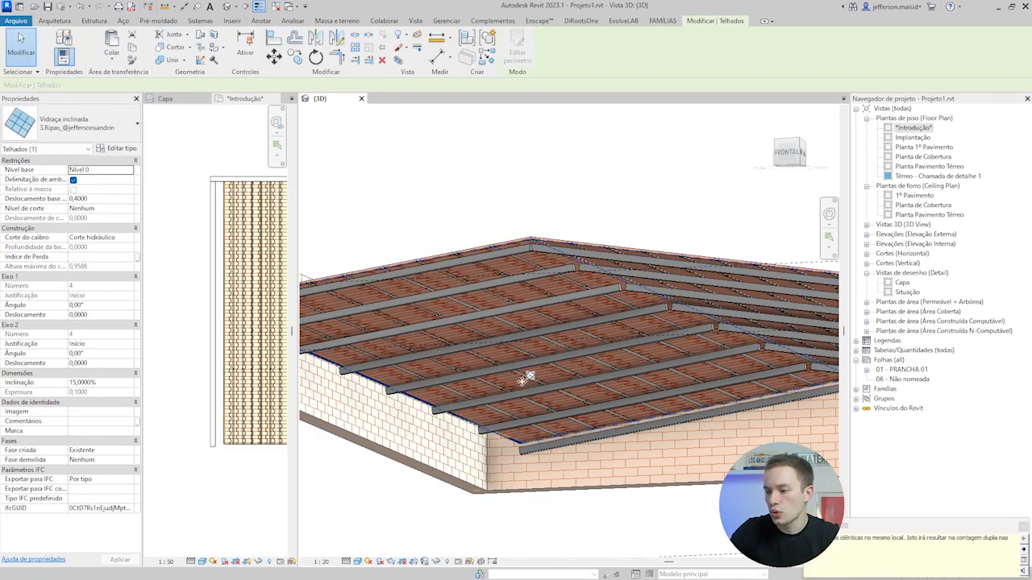
click(352, 282)
click(112, 61)
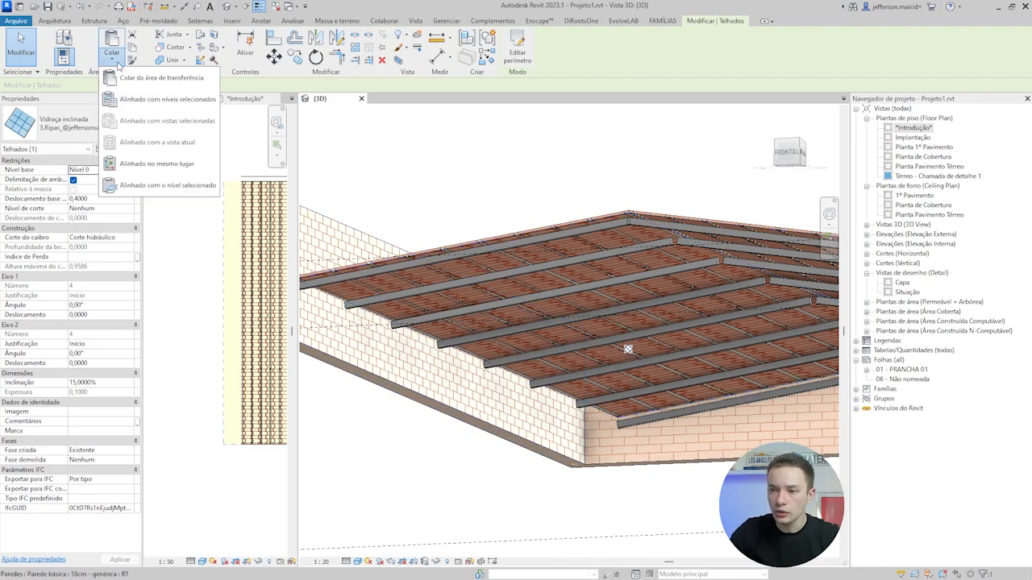
click(73, 123)
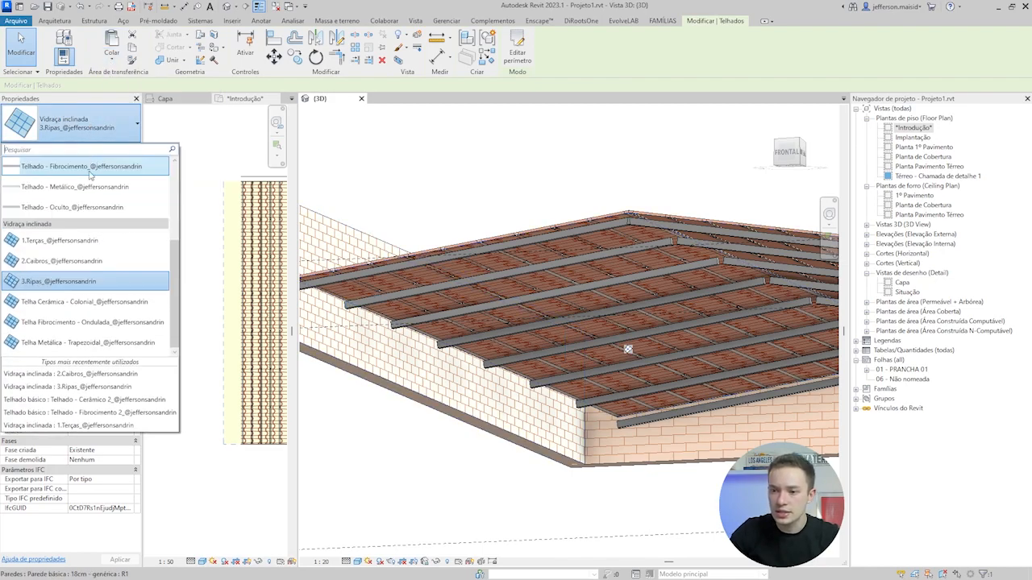
click(84, 245)
shift+middle_drag(557, 306, 501, 322)
key(Escape)
Step: Change the basic ceramic roof on top of the framing to the sloped glazing type Telha Cerâmica - Colonial
scroll(615, 352, up, 5)
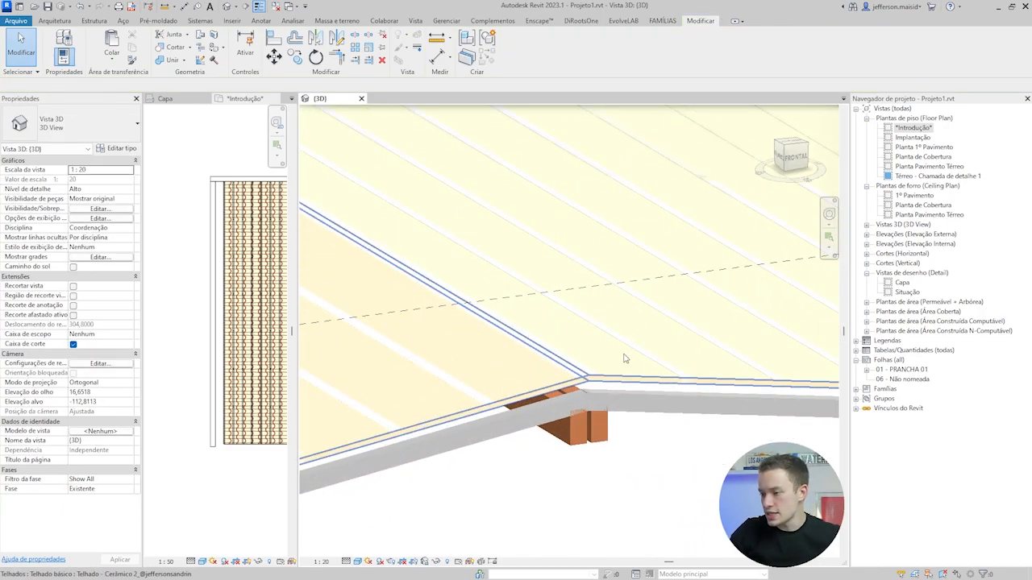
click(622, 379)
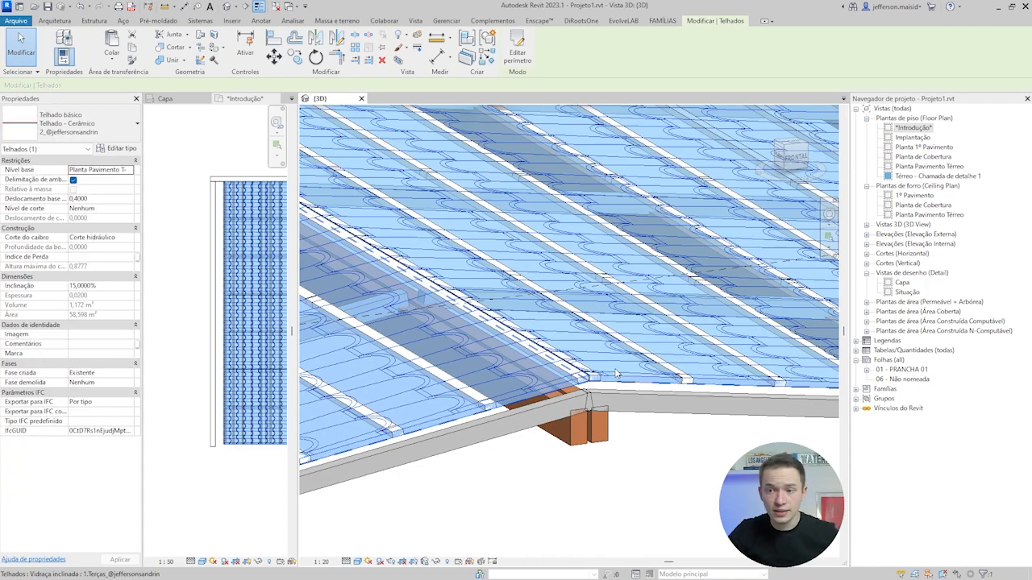
click(108, 134)
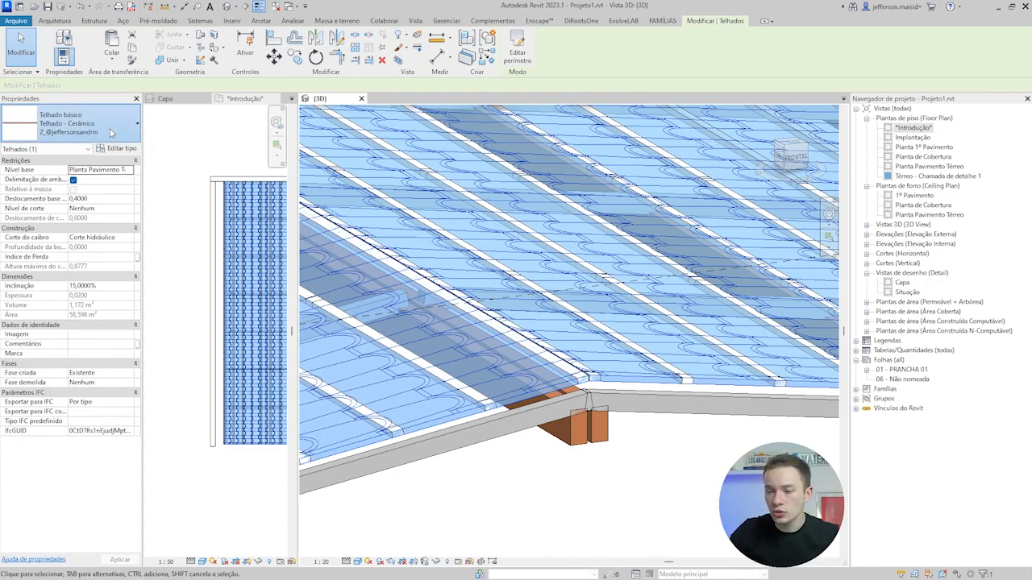
scroll(107, 282, down, 3)
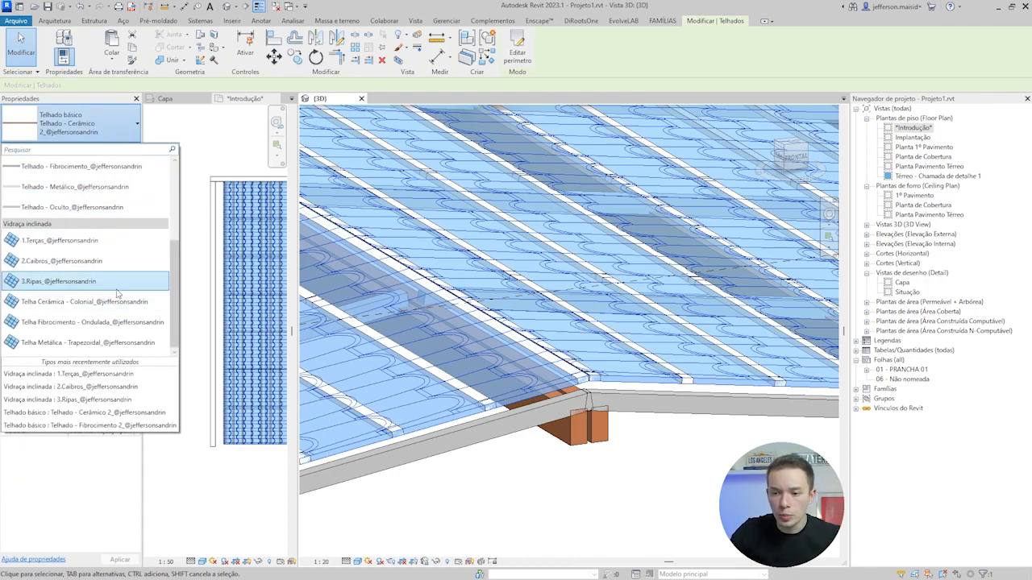
click(78, 303)
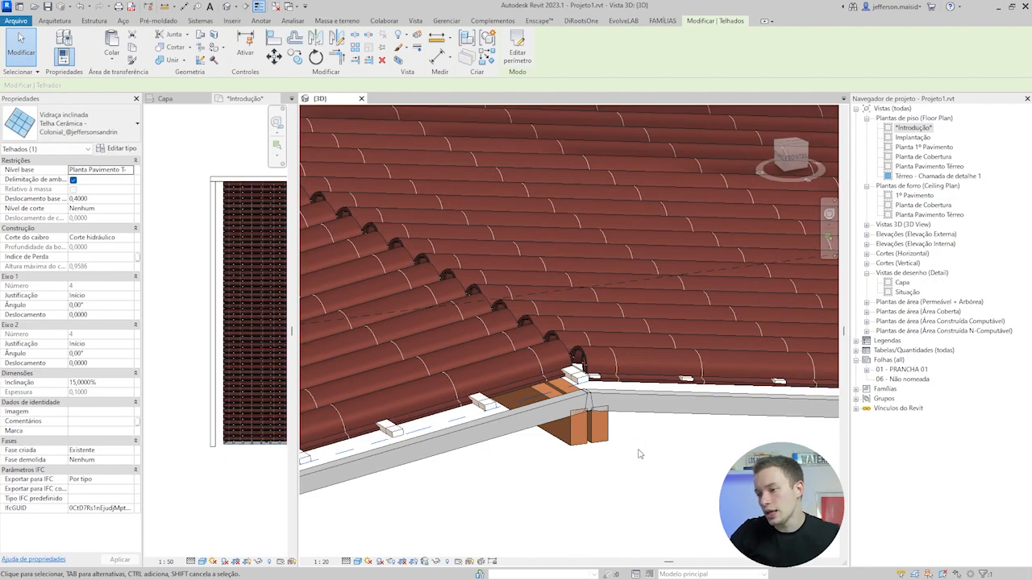
click(637, 449)
Step: Examine the layered roof from below and above, checking the purlins, rafters, battens and colonial tiles
scroll(637, 456, down, 5)
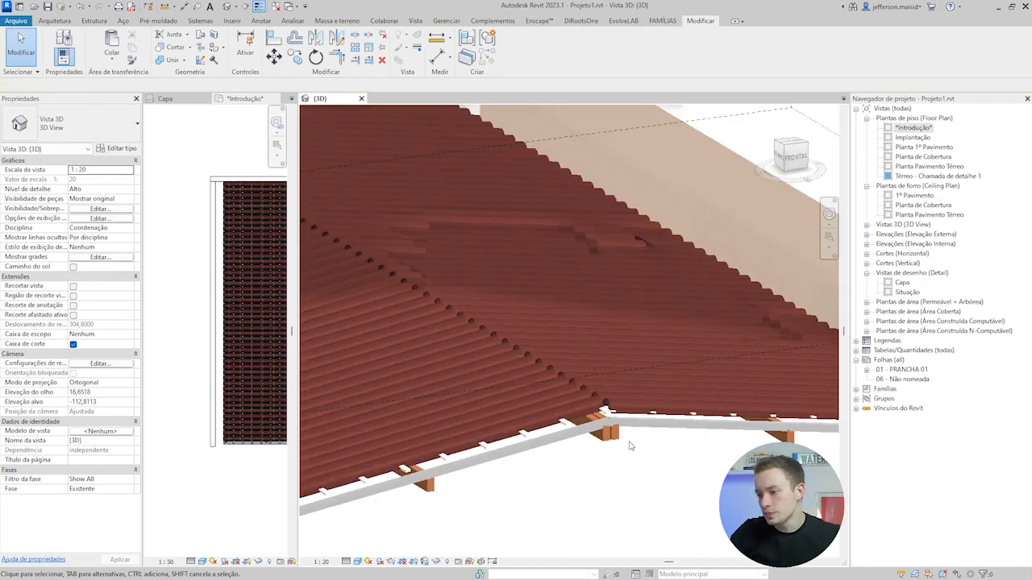
shift+middle_drag(637, 463, 564, 354)
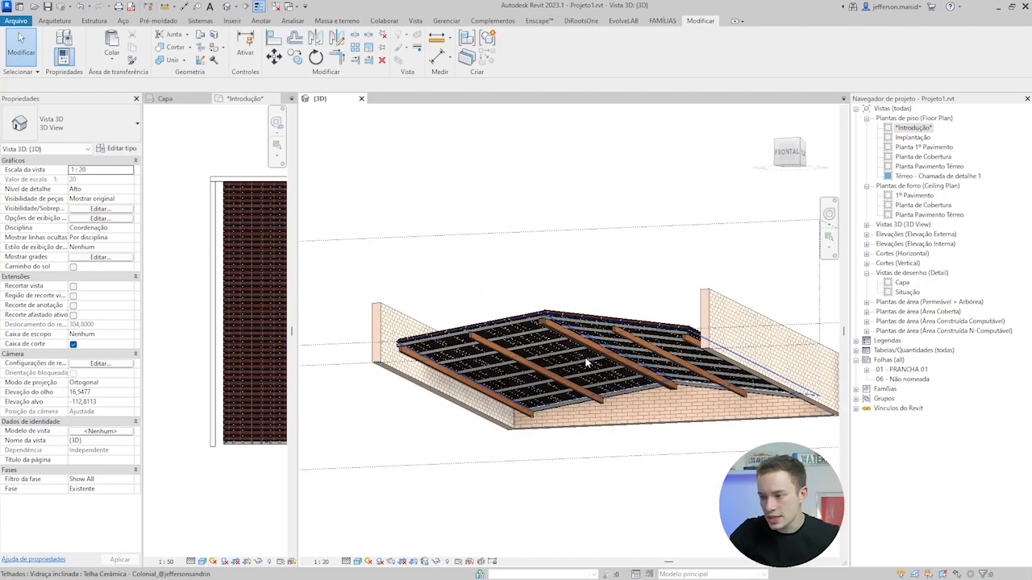
scroll(555, 347, up, 5)
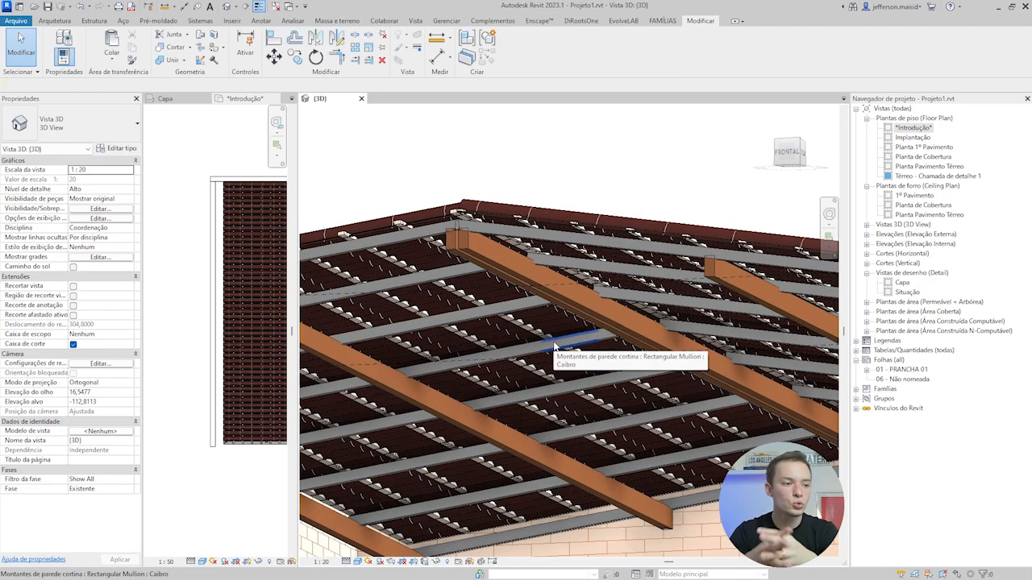
scroll(554, 346, down, 5)
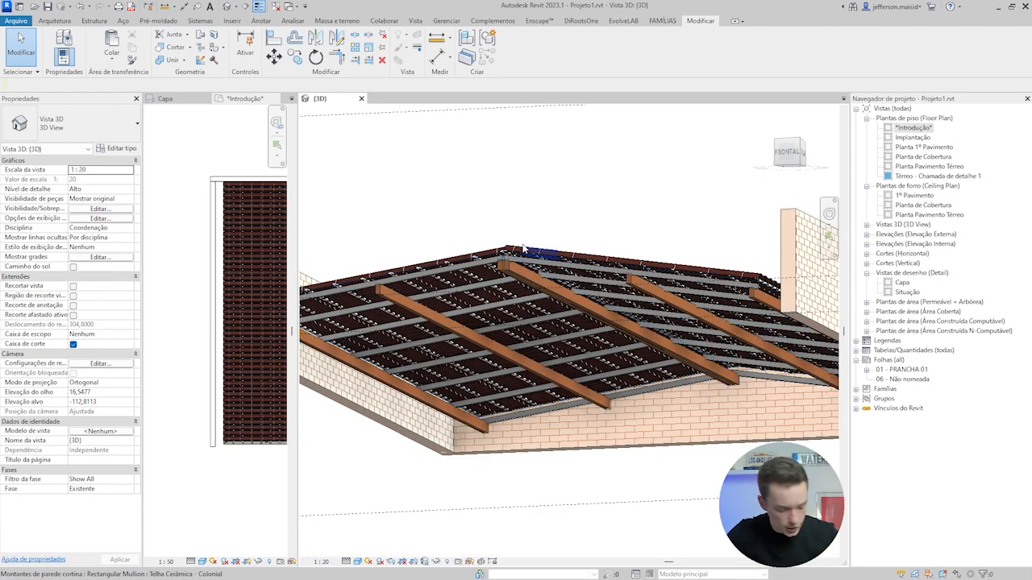
shift+middle_drag(536, 257, 532, 223)
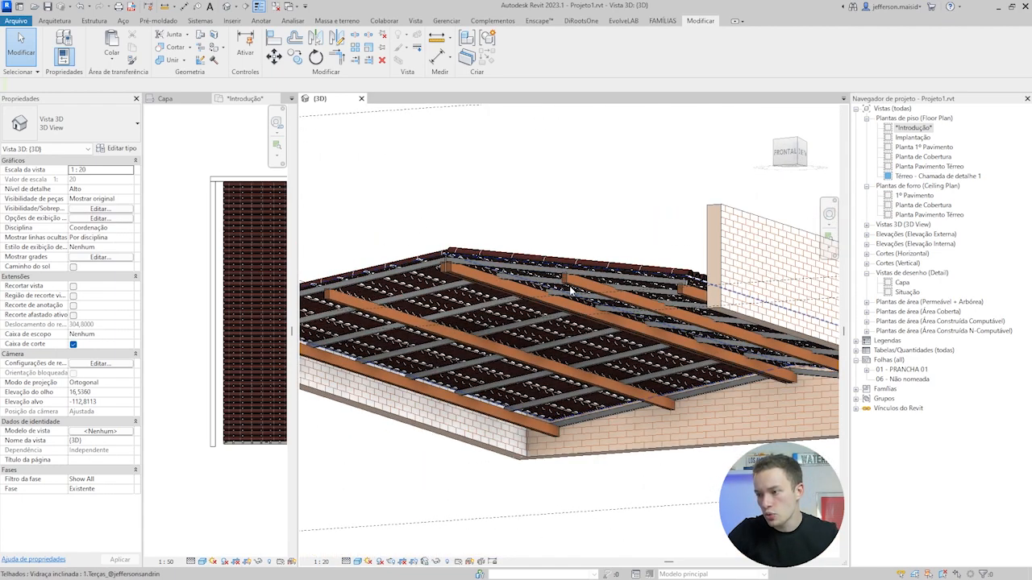
shift+middle_drag(446, 274, 608, 327)
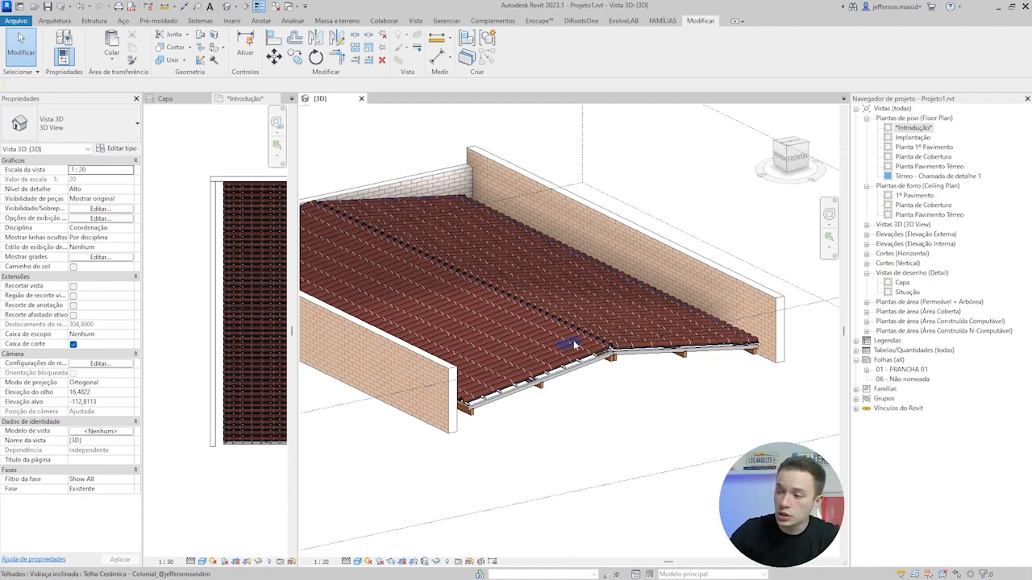
Step: Check how the tiles, battens, rafters and purlins meet at the ridge of the layered roof in 3D
scroll(574, 345, up, 5)
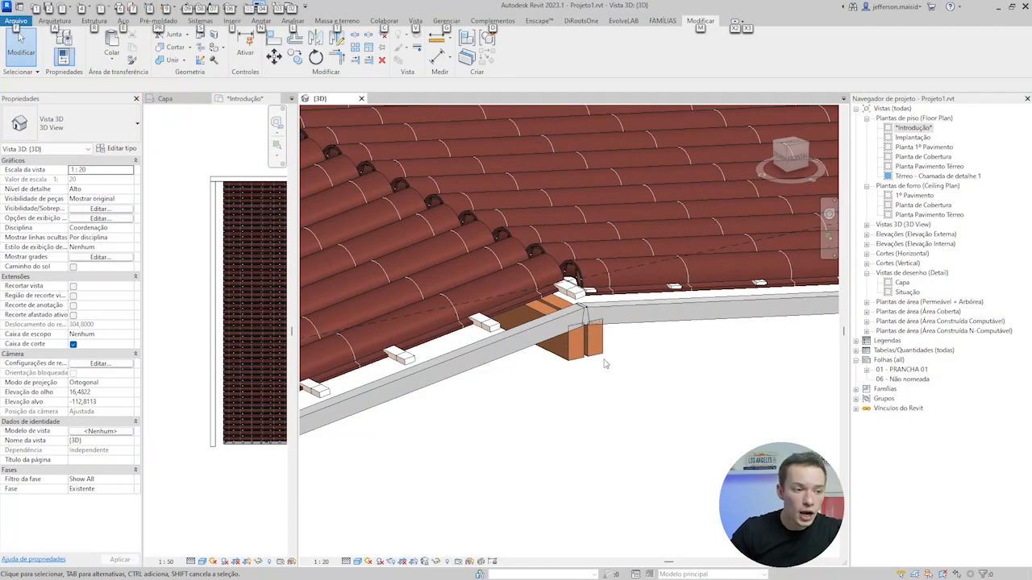
scroll(645, 448, down, 8)
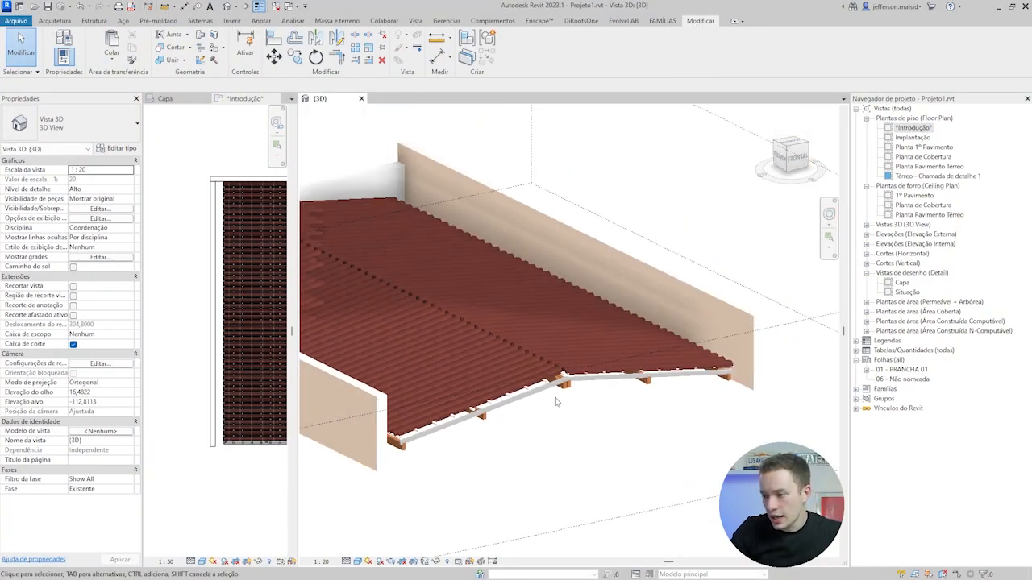
shift+middle_drag(628, 424, 601, 474)
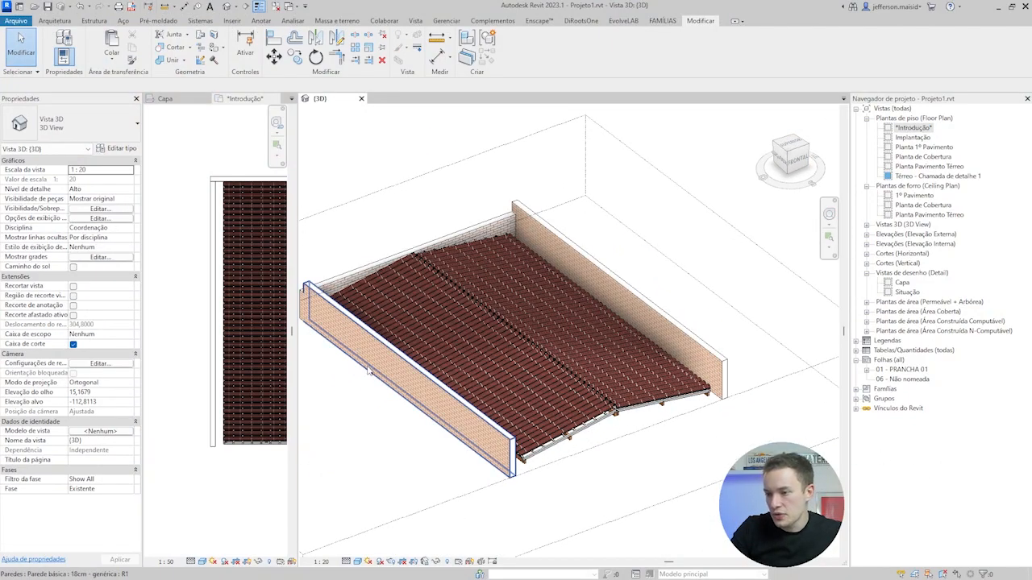
Step: Create a section in the *Introdução* floor plan, cutting parallel to the ridge through the left roof slope and past both roof ends
click(176, 189)
scroll(191, 283, down, 3)
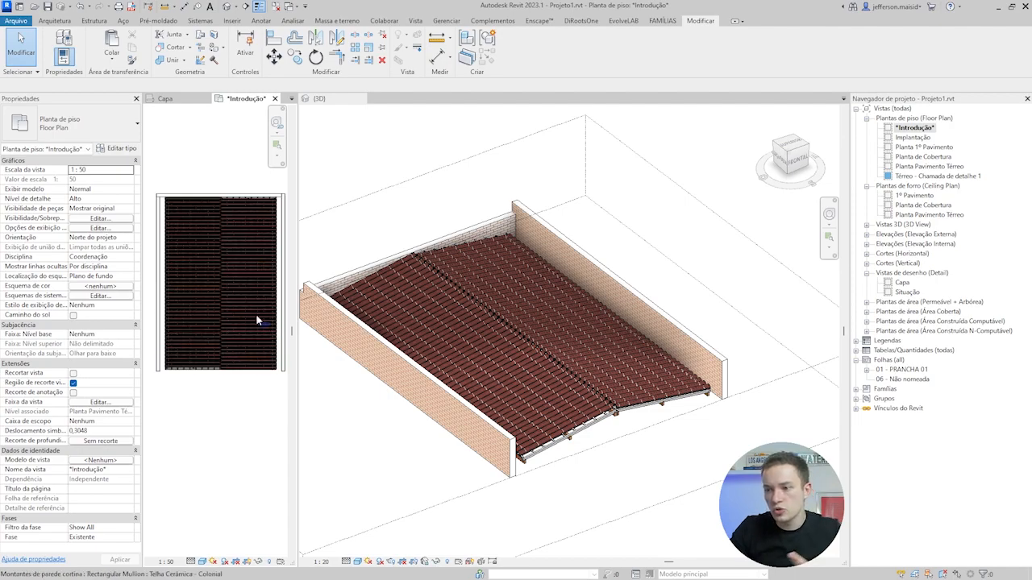
click(415, 21)
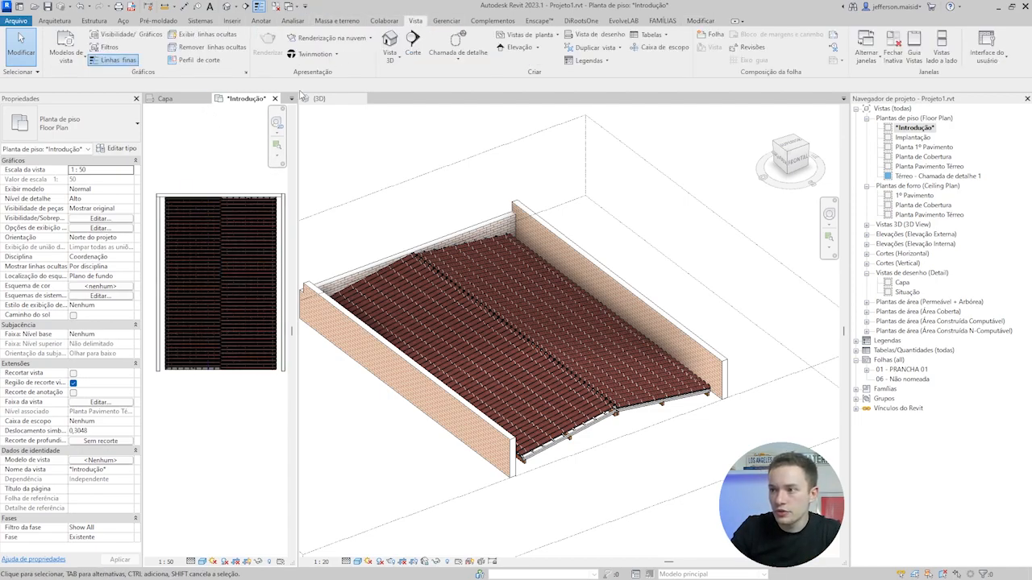
click(413, 44)
click(186, 175)
click(186, 391)
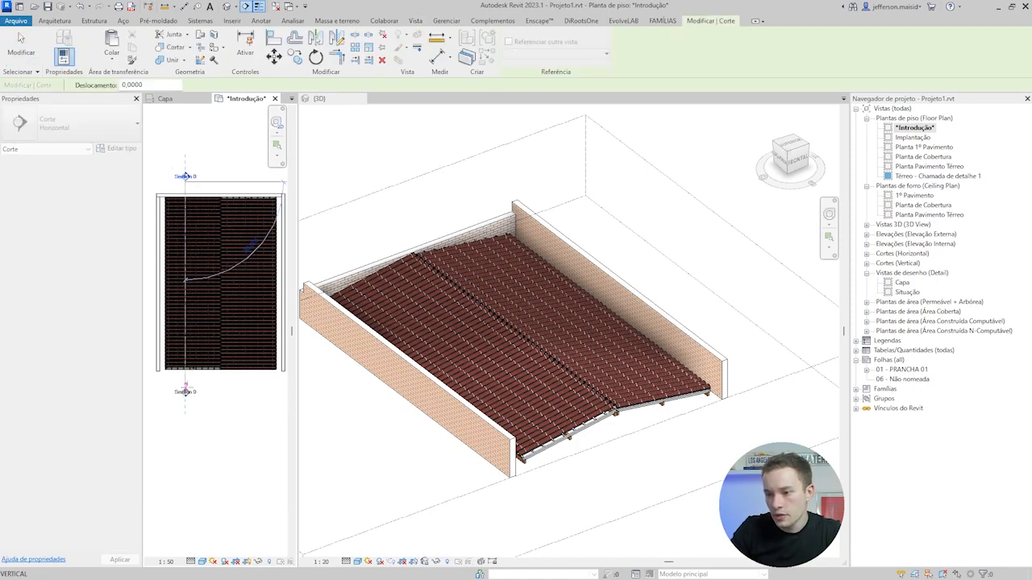
click(20, 40)
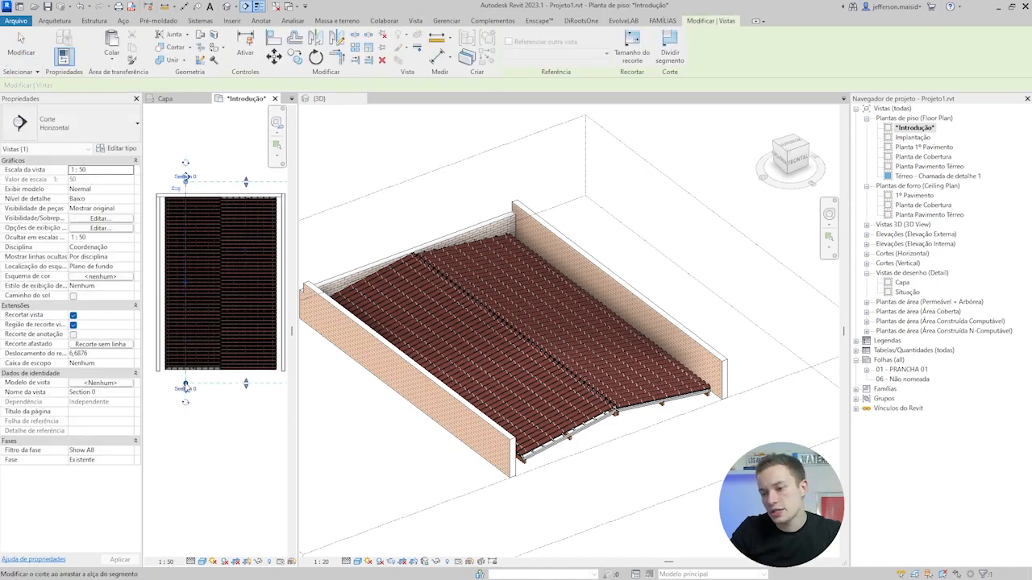
Step: Open the new Section 0 view, expand it to fill the drawing area and inspect the cut roof layers
double_click(187, 178)
scroll(188, 378, up, 8)
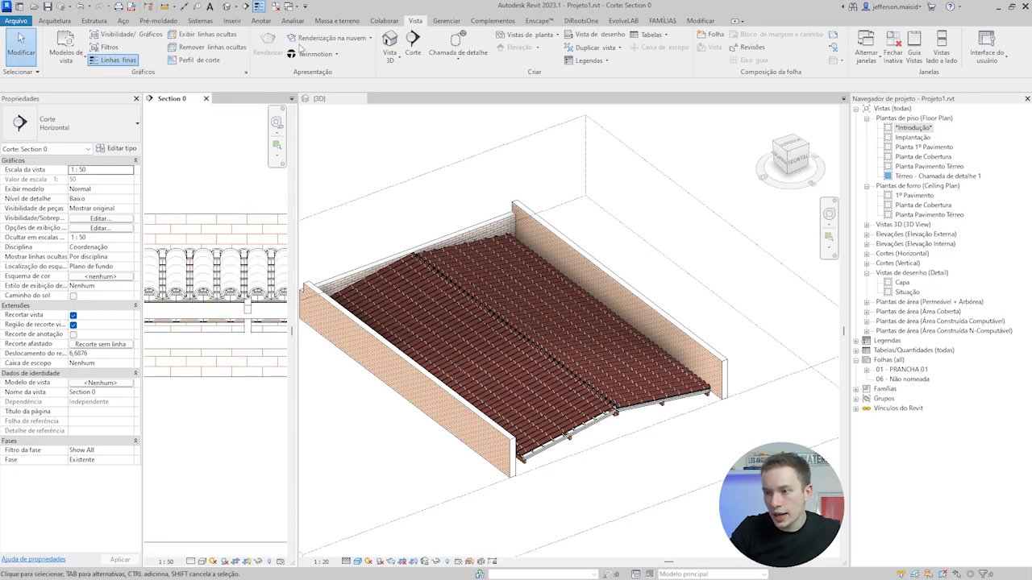
click(362, 99)
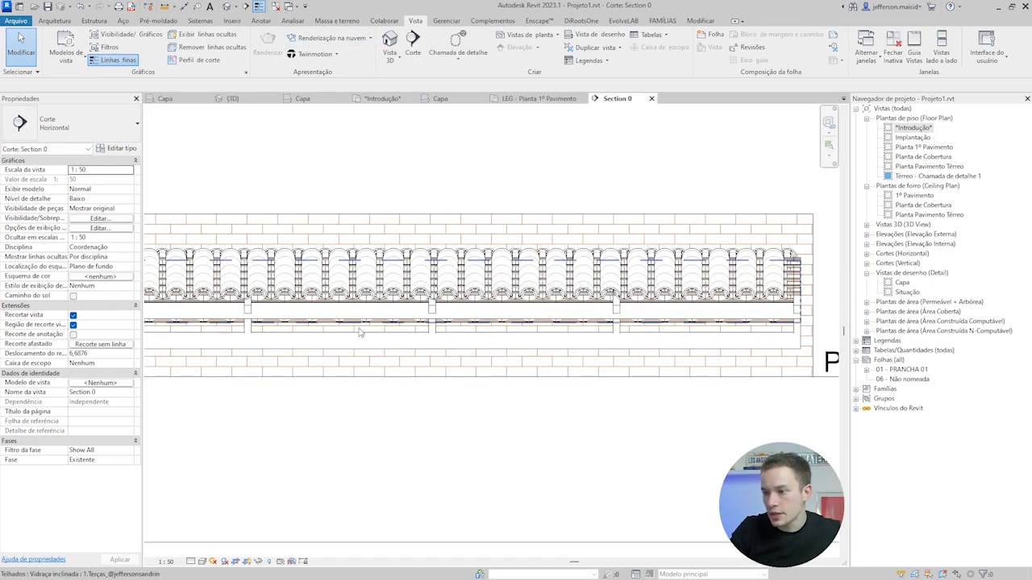
scroll(482, 305, down, 3)
middle_drag(482, 304, 646, 317)
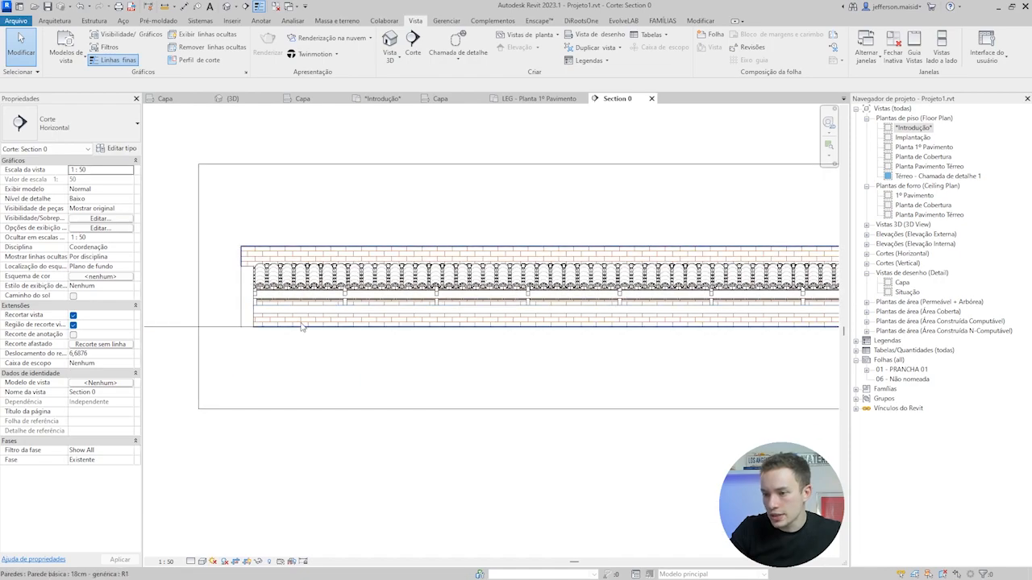
scroll(436, 362, up, 3)
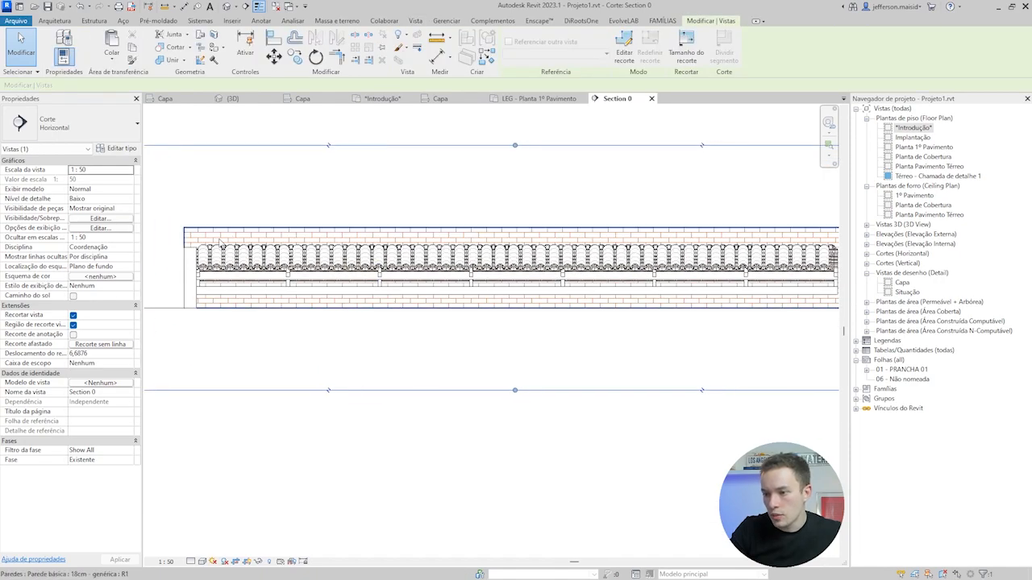
Step: Move the section line past the ridge onto the right roof slope in the *Introdução* plan, and return to the section view
click(535, 101)
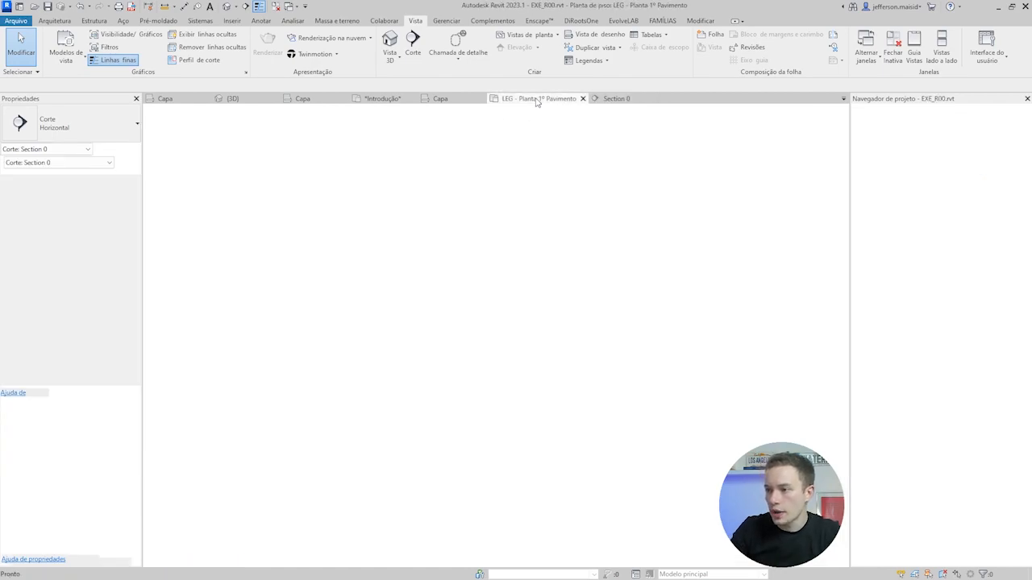
click(597, 101)
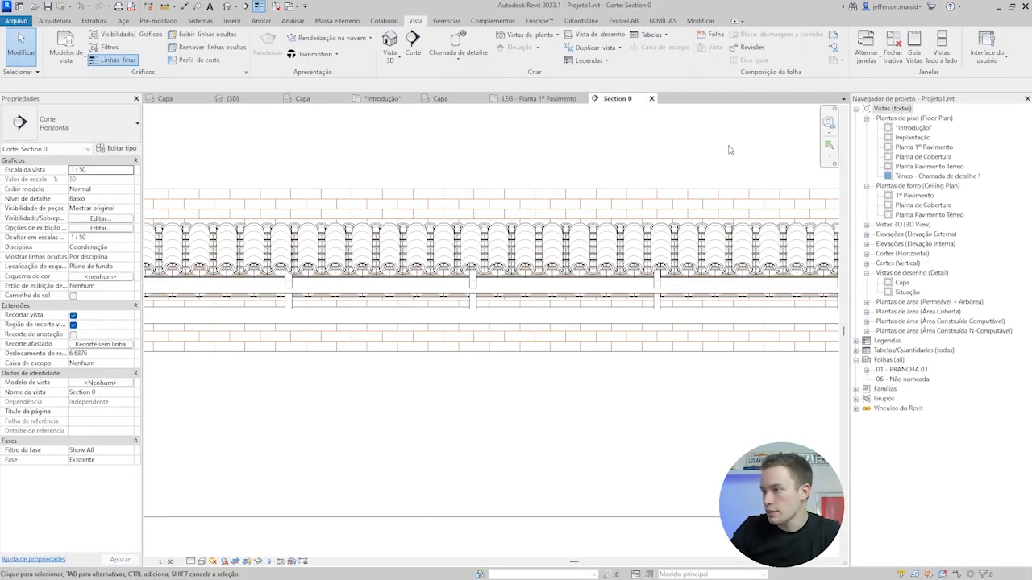
double_click(913, 129)
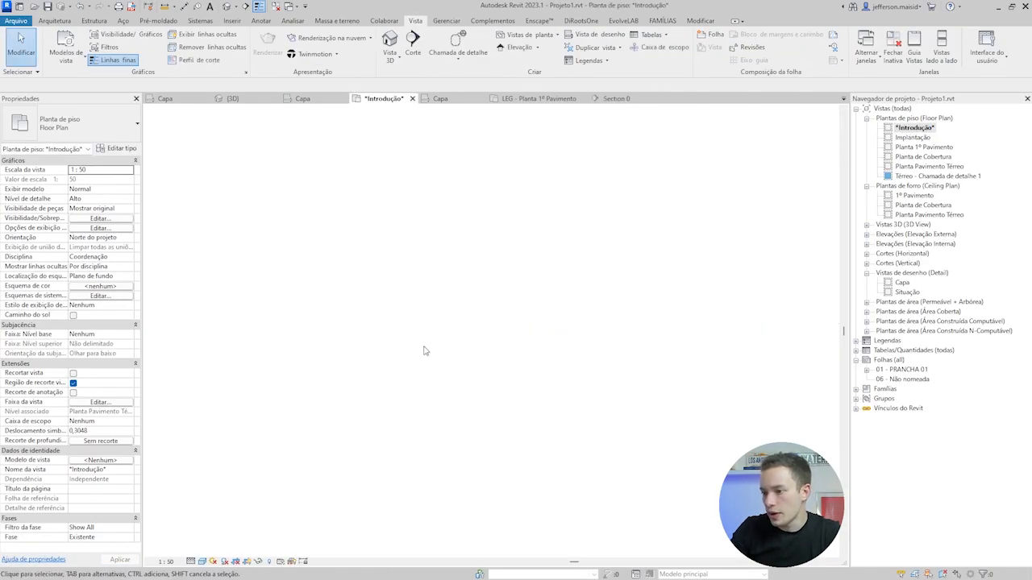
middle_drag(205, 249, 315, 245)
scroll(297, 200, up, 1)
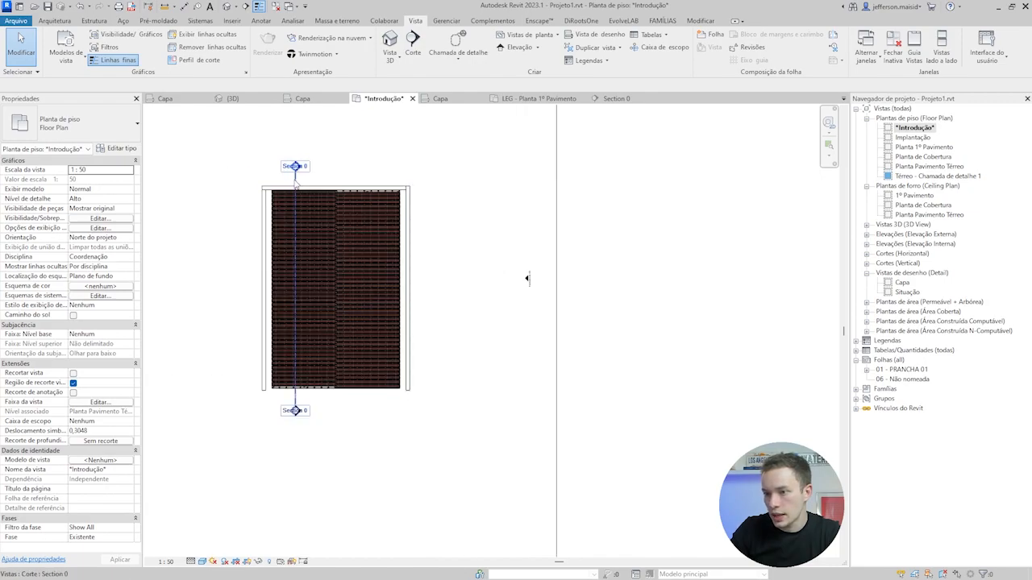
click(295, 184)
scroll(295, 183, up, 2)
drag(297, 185, 372, 187)
click(474, 159)
click(617, 98)
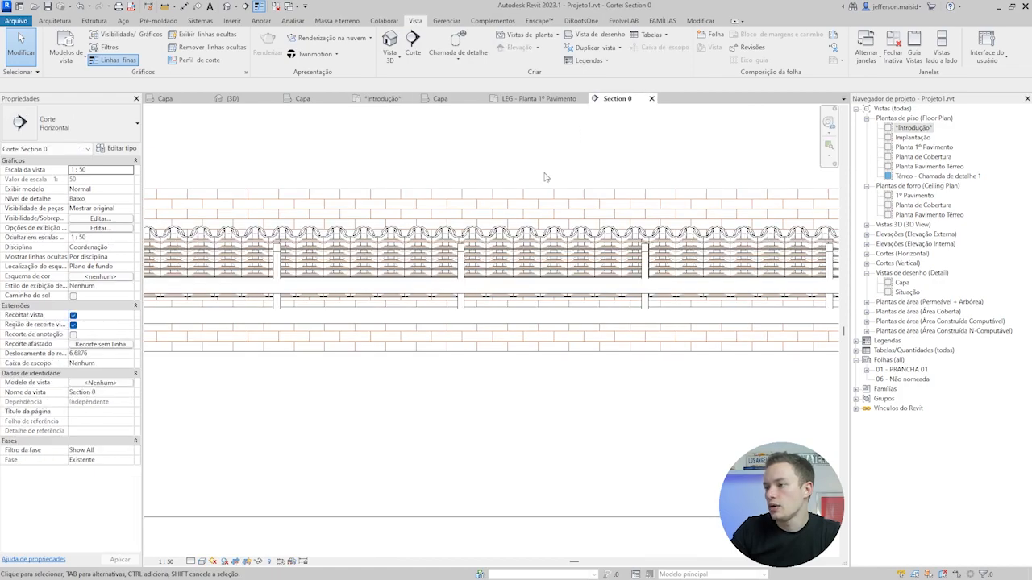
Step: Examine the cut tiles, battens and rafters in the section view up close
scroll(313, 253, up, 3)
scroll(314, 253, up, 4)
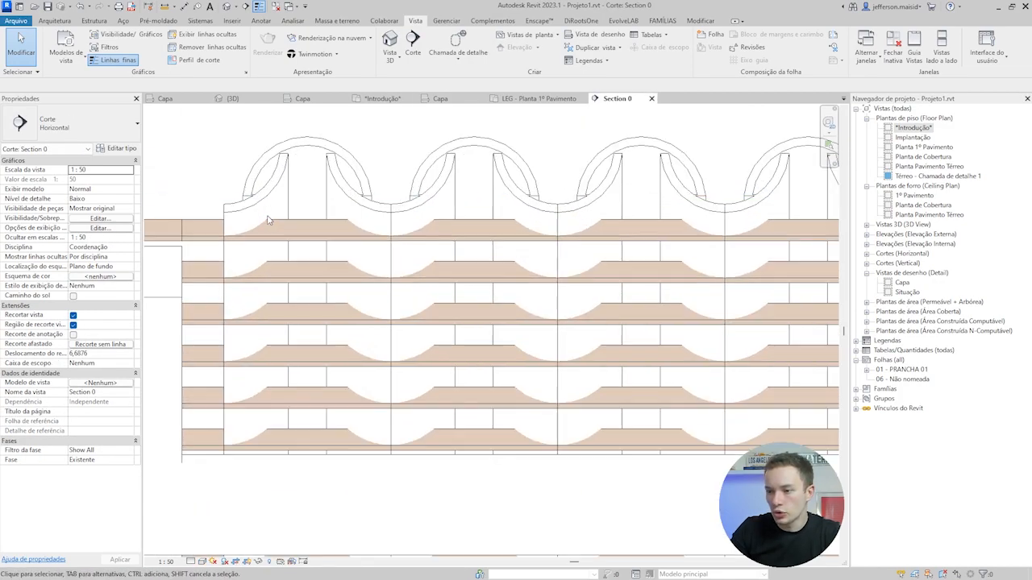
scroll(473, 235, down, 5)
scroll(473, 235, down, 4)
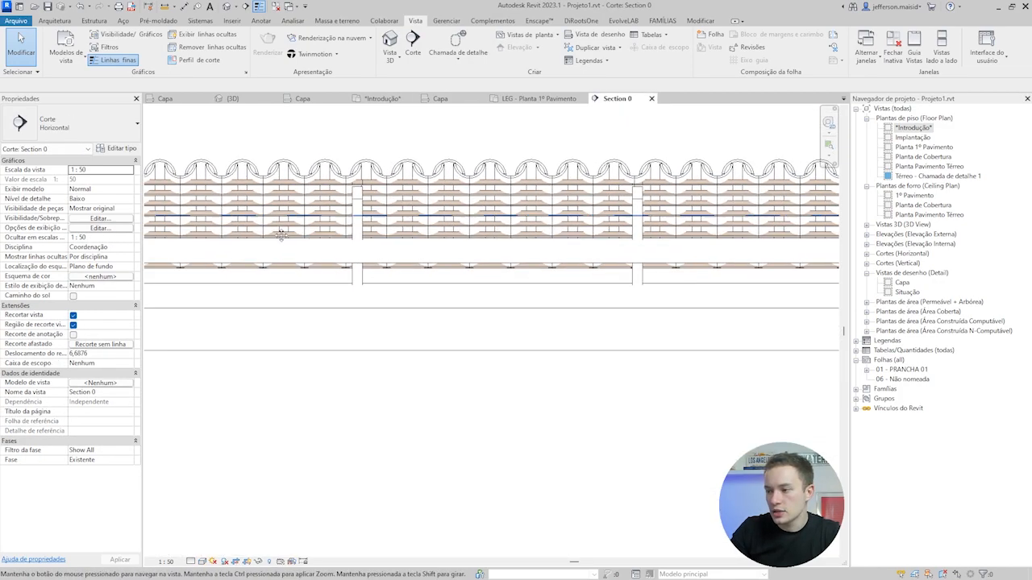
Step: Try displaying the section view with shadows
click(227, 562)
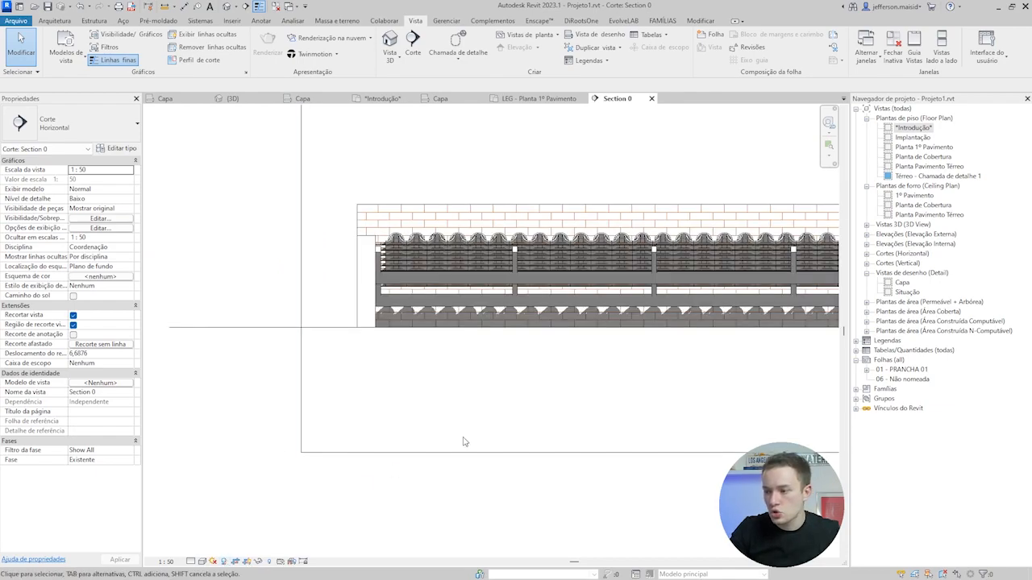
middle_drag(573, 382, 313, 407)
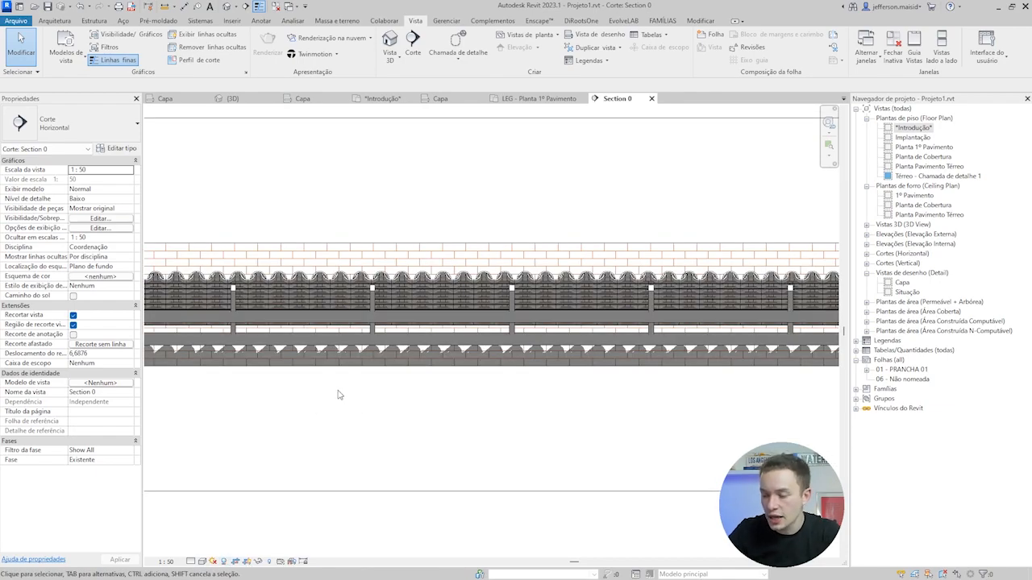
scroll(339, 395, down, 3)
scroll(194, 326, up, 2)
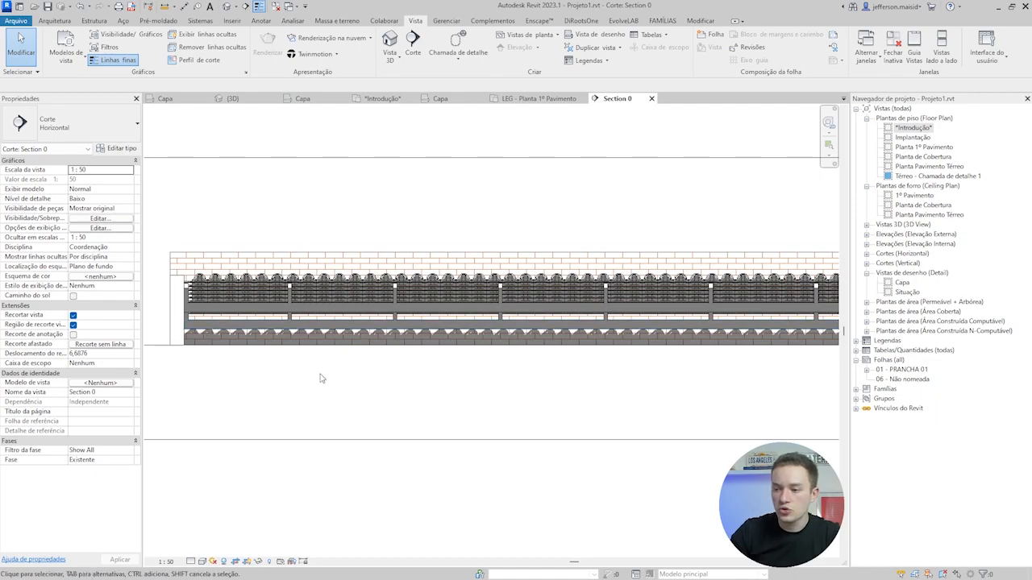
click(226, 563)
Step: Set the section view's visual style to Shaded so the roof layers show in their material colours
mouse_move(570, 357)
middle_down()
mouse_move(258, 341)
mouse_move(399, 340)
middle_up()
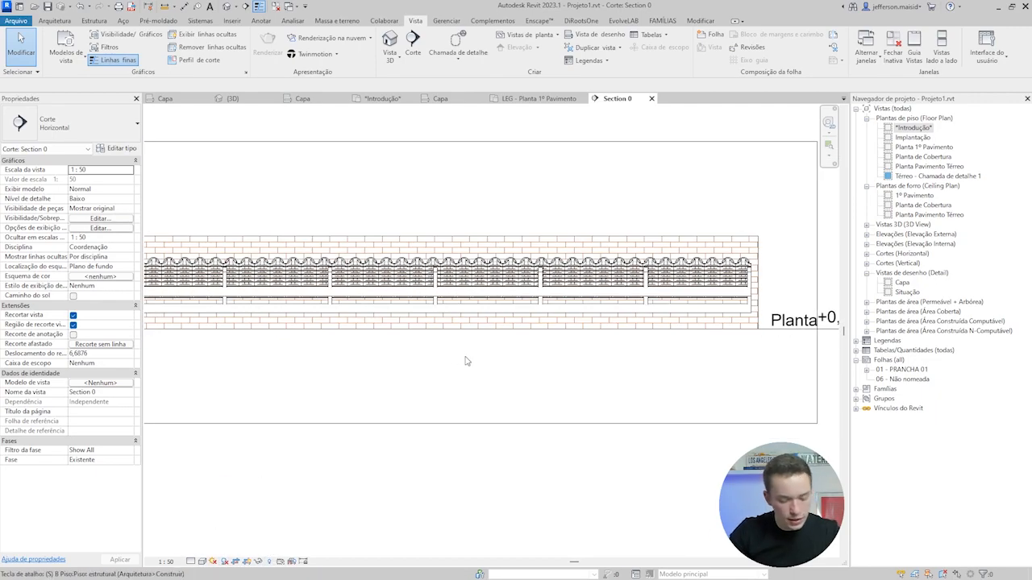
key(d)
middle_drag(351, 309, 497, 314)
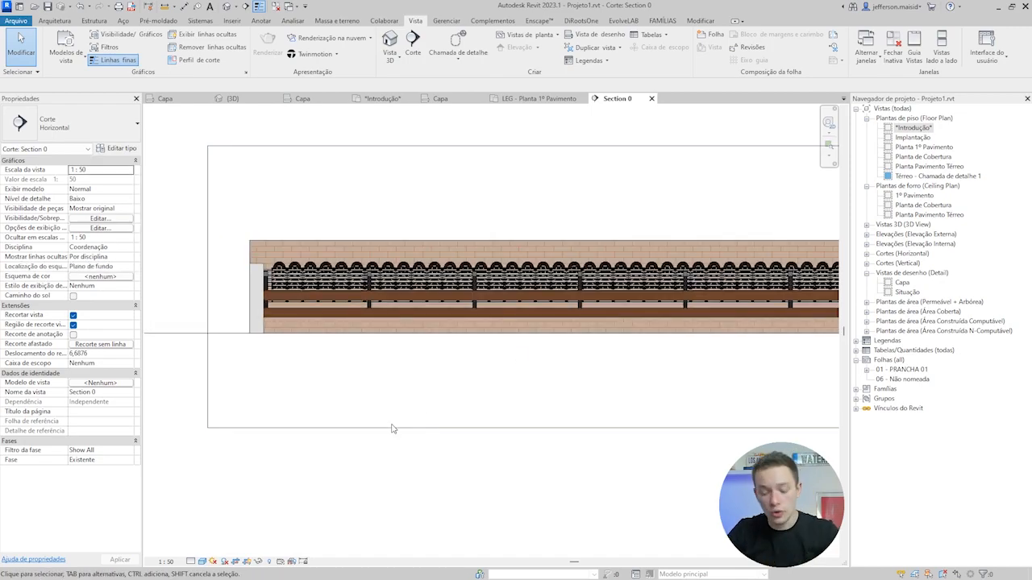